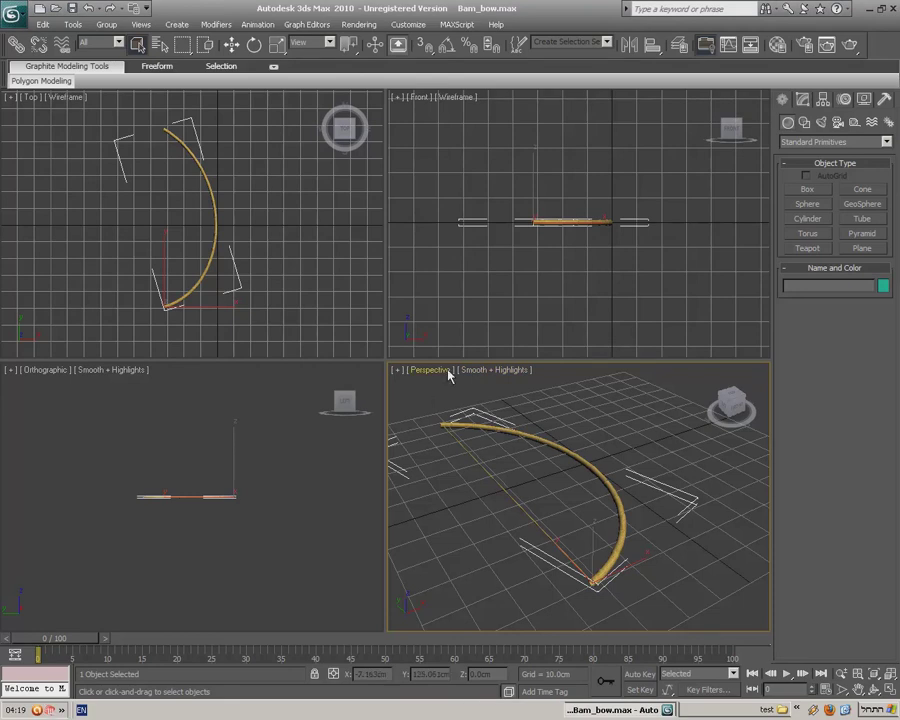
left_click(439, 407)
left_click_drag(424, 406, 689, 607)
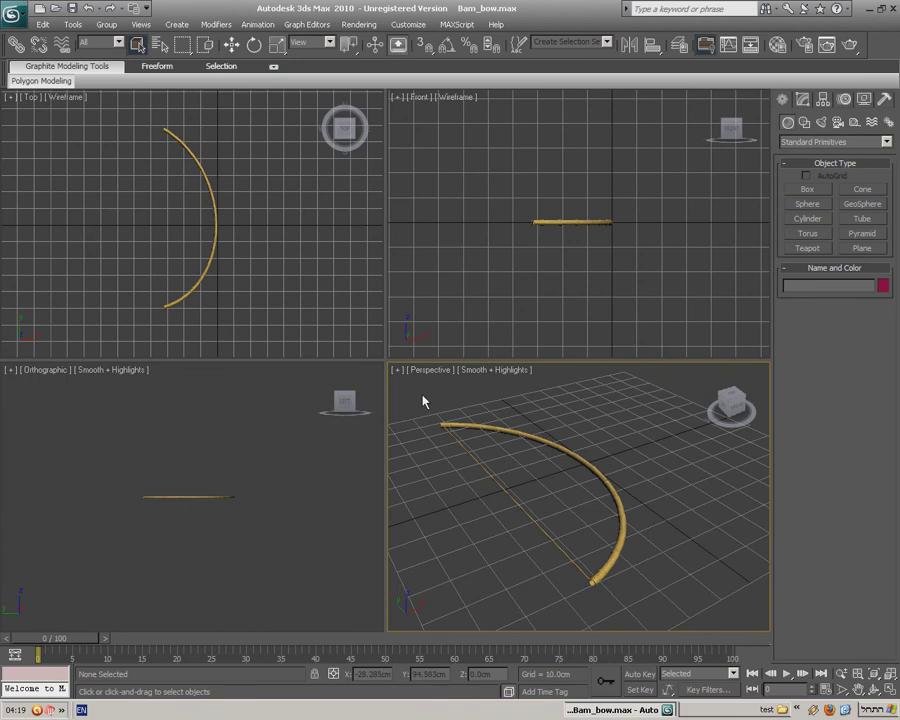
left_click_drag(422, 401, 681, 606)
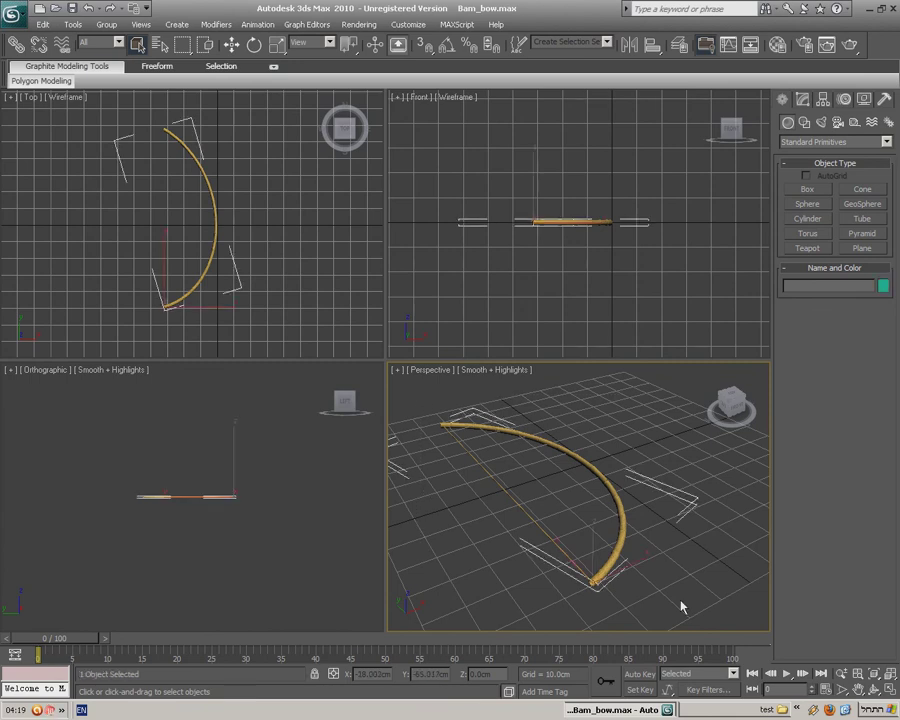
left_click(681, 606)
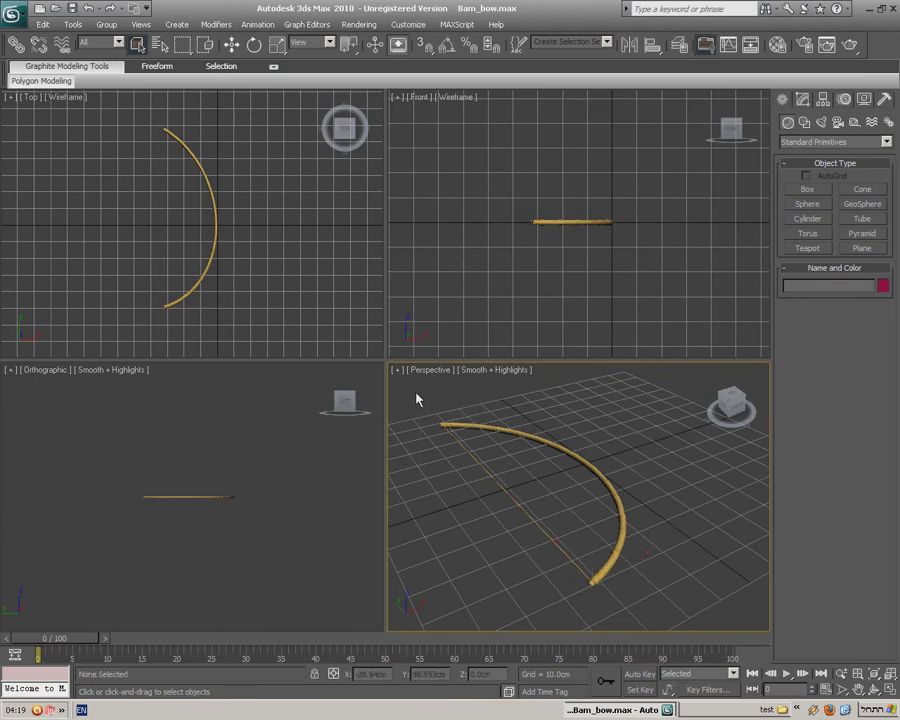
left_click_drag(417, 399, 676, 604)
left_click_drag(417, 392, 518, 586)
left_click(458, 416)
left_click_drag(416, 410, 679, 599)
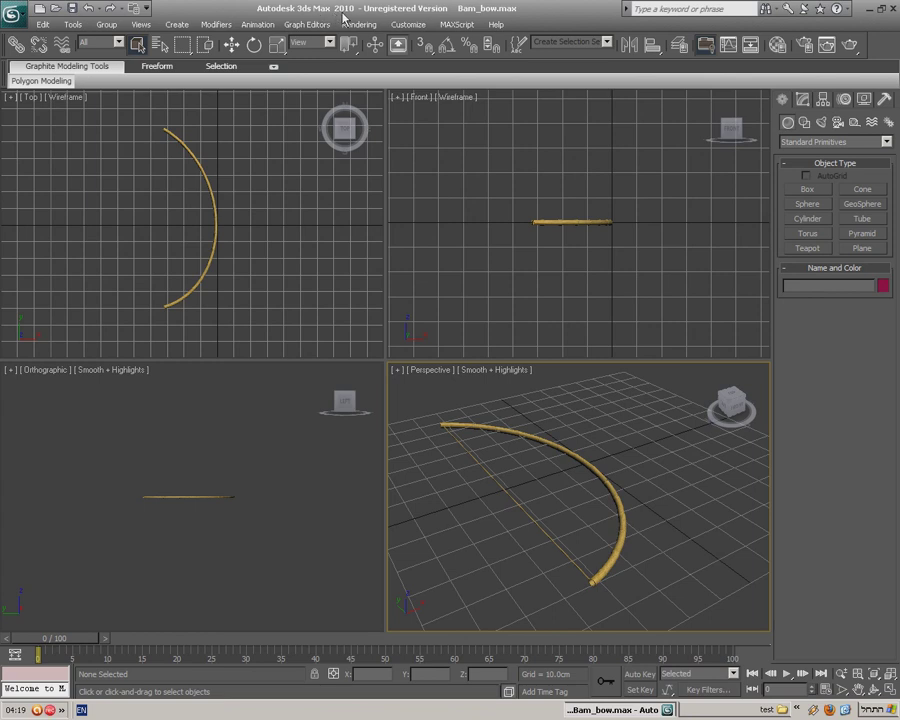
Import woodenbow.nif from c:\test into the scene with the Skyrim game settings
left_click(18, 14)
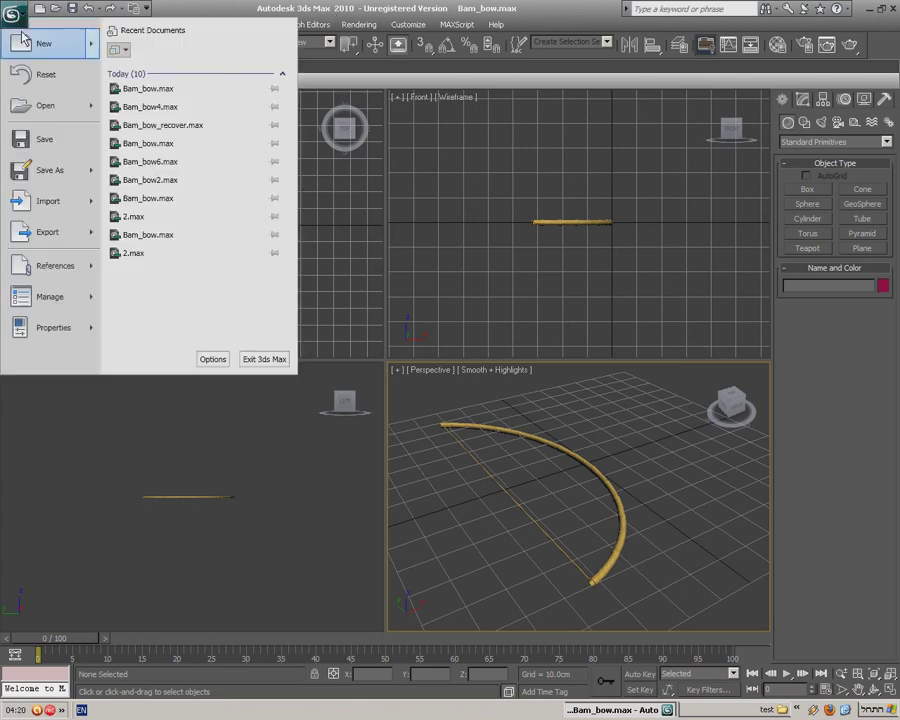
left_click(55, 203)
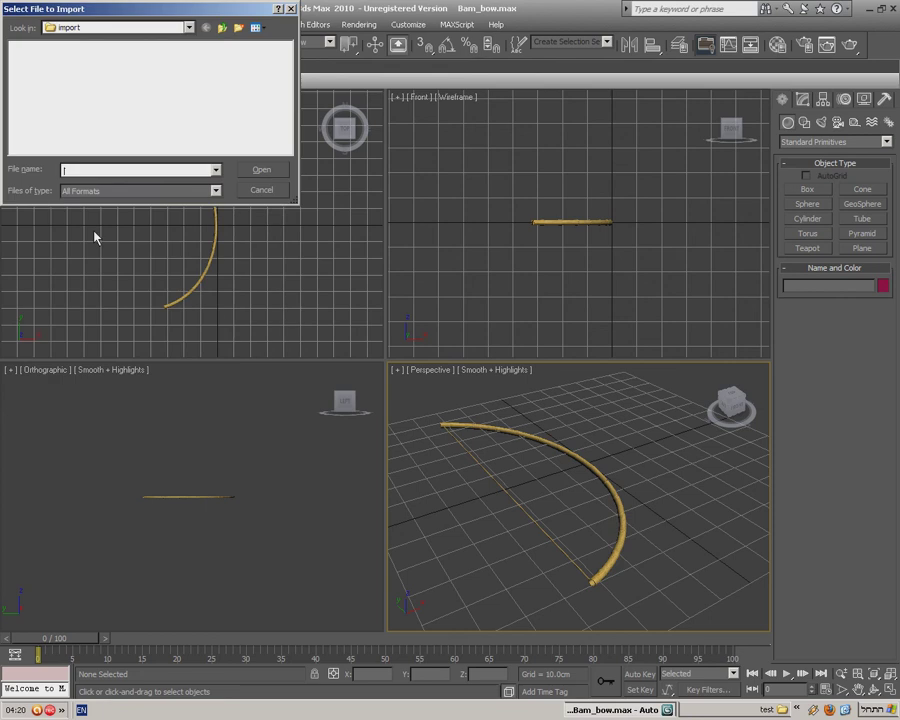
type("c:\test")
key("Return")
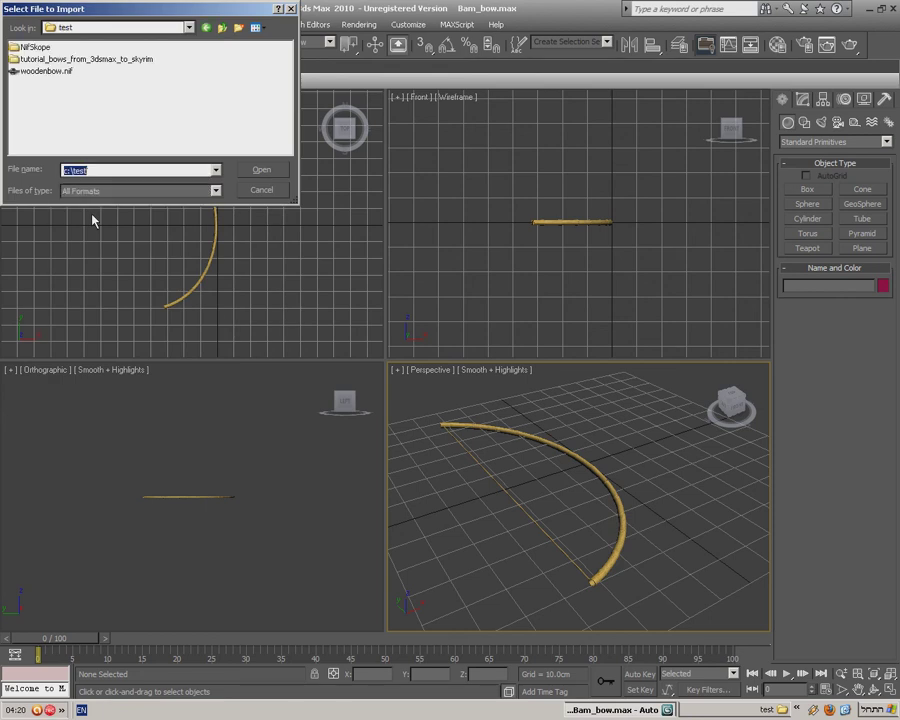
left_click(67, 79)
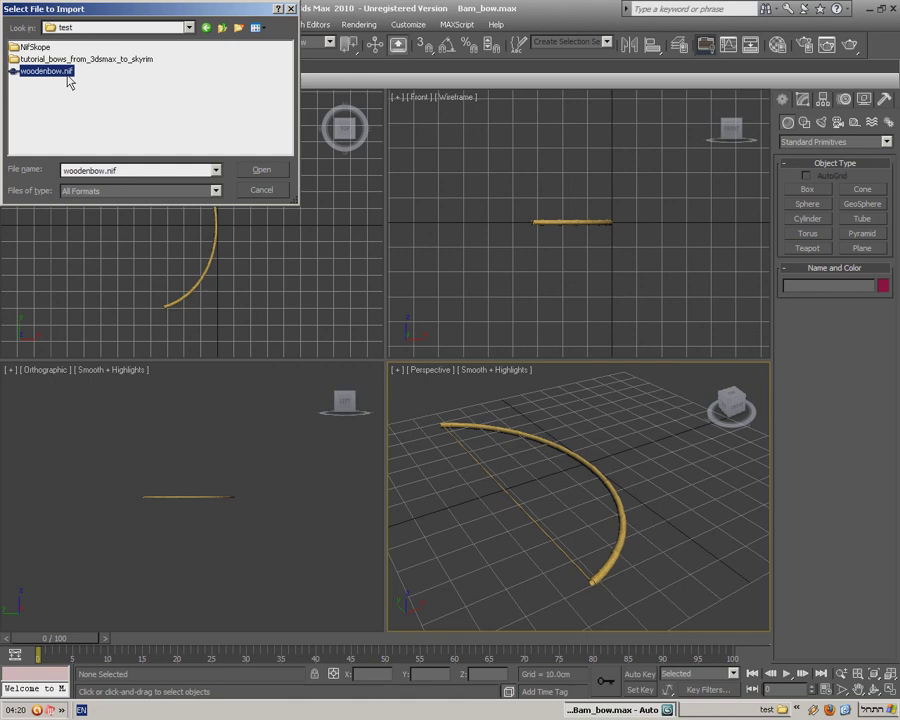
double_click(68, 76)
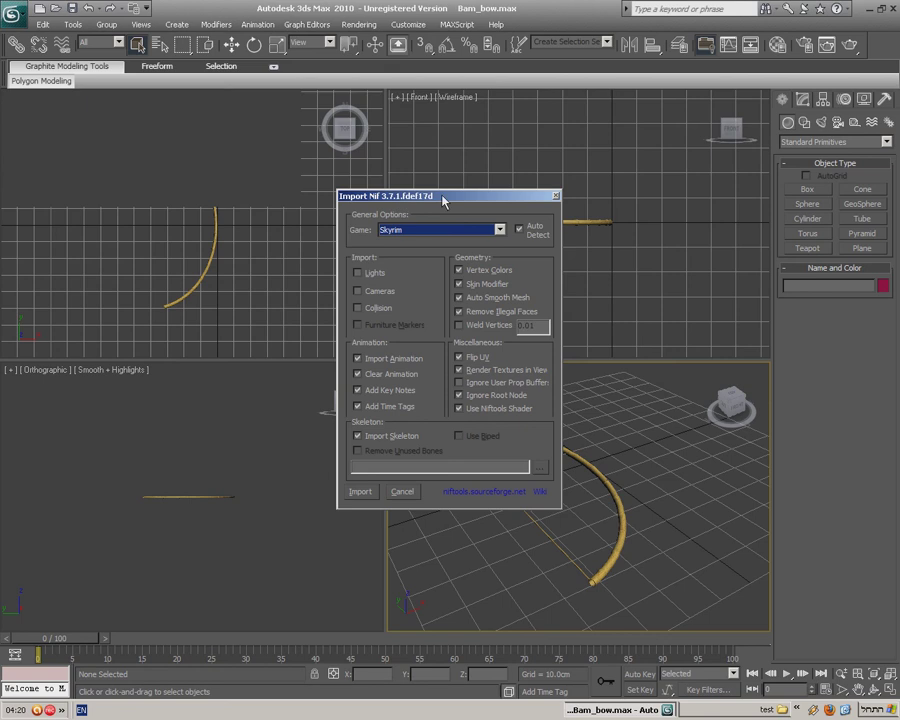
left_click(360, 492)
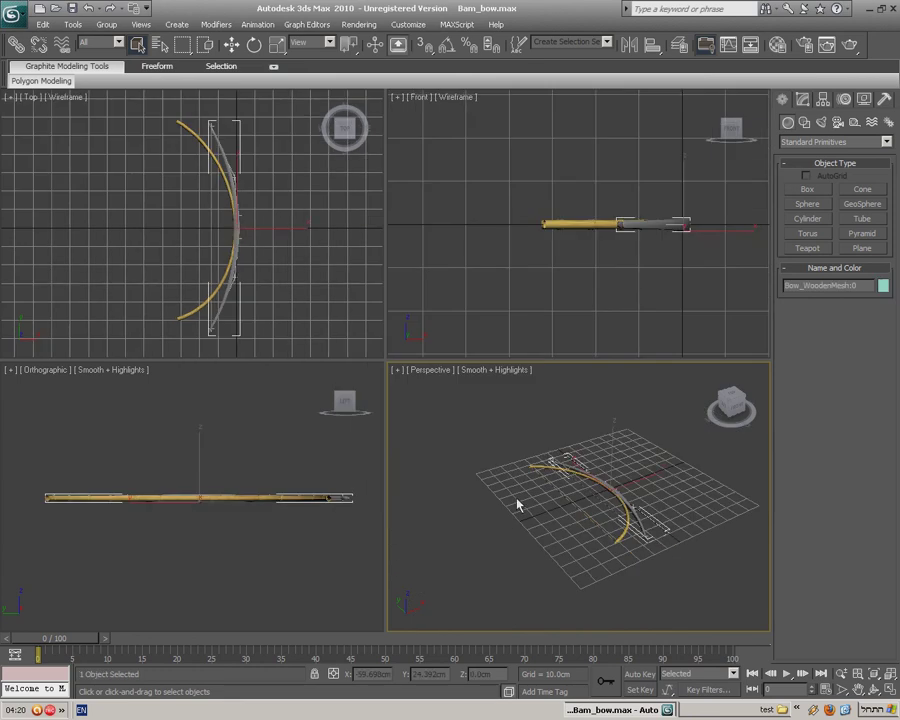
Delete the imported Bow_WoodenMesh:0 mesh, keeping its bones in the scene
left_click(510, 519)
scroll(464, 540, "up", 5)
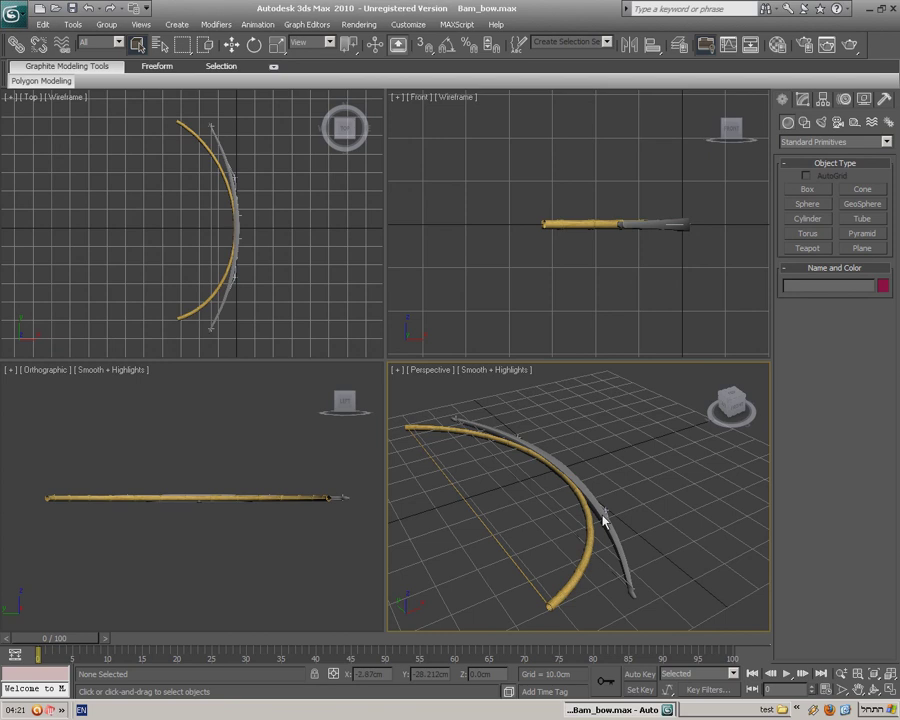
left_click(601, 525)
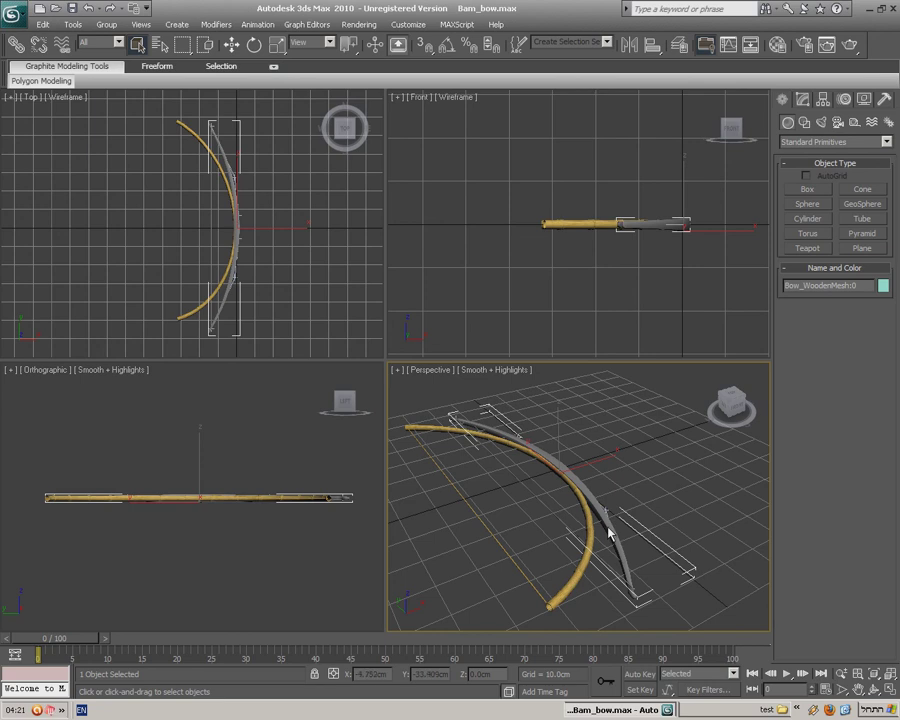
key("Delete")
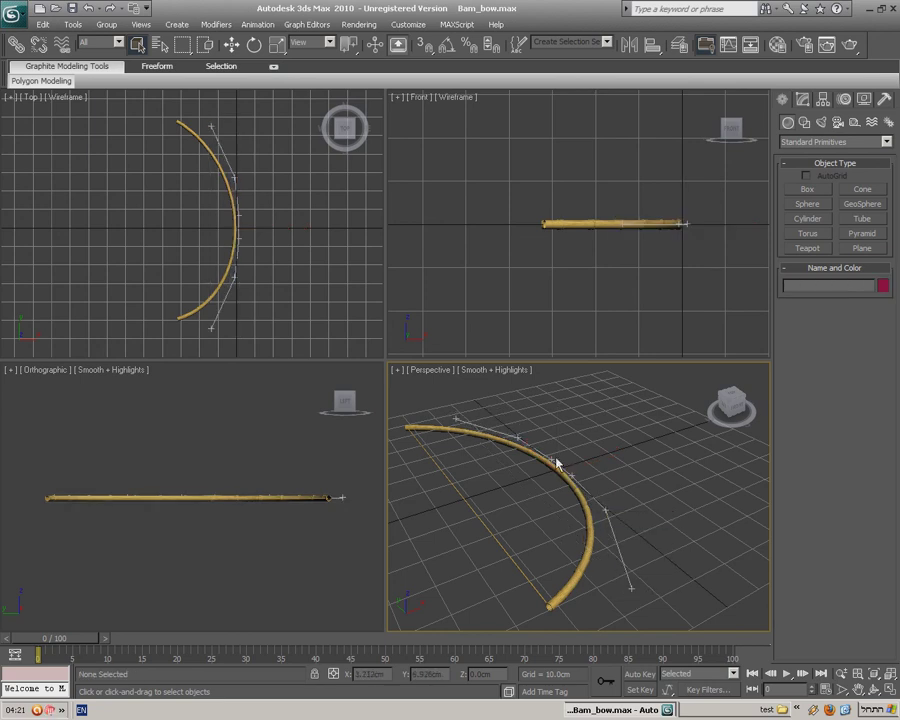
Add a Skin modifier to the bamboo bow above its Editable Poly
left_click(588, 560)
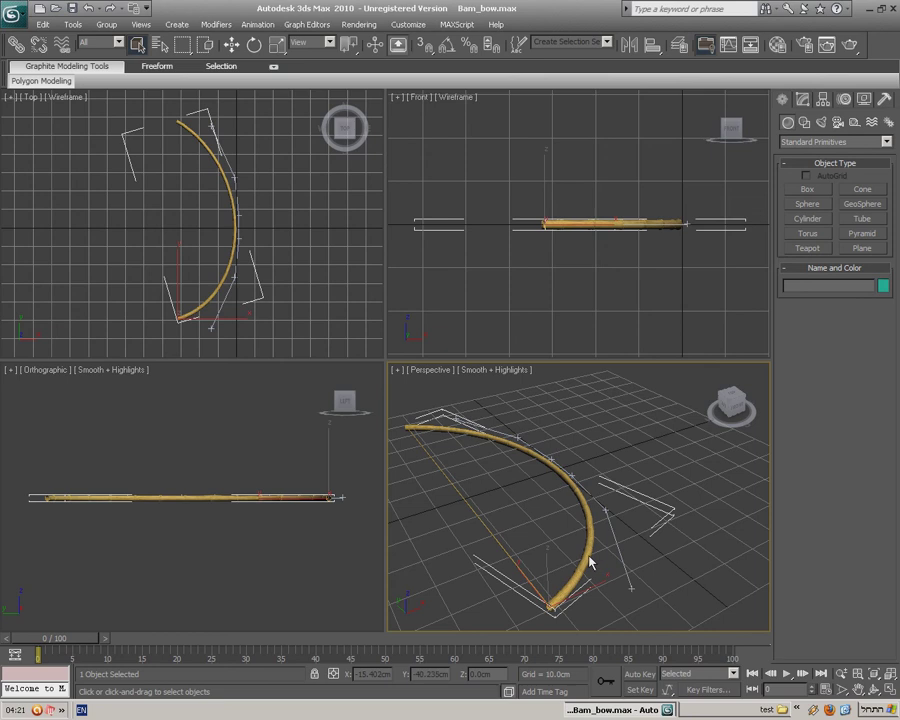
left_click(802, 101)
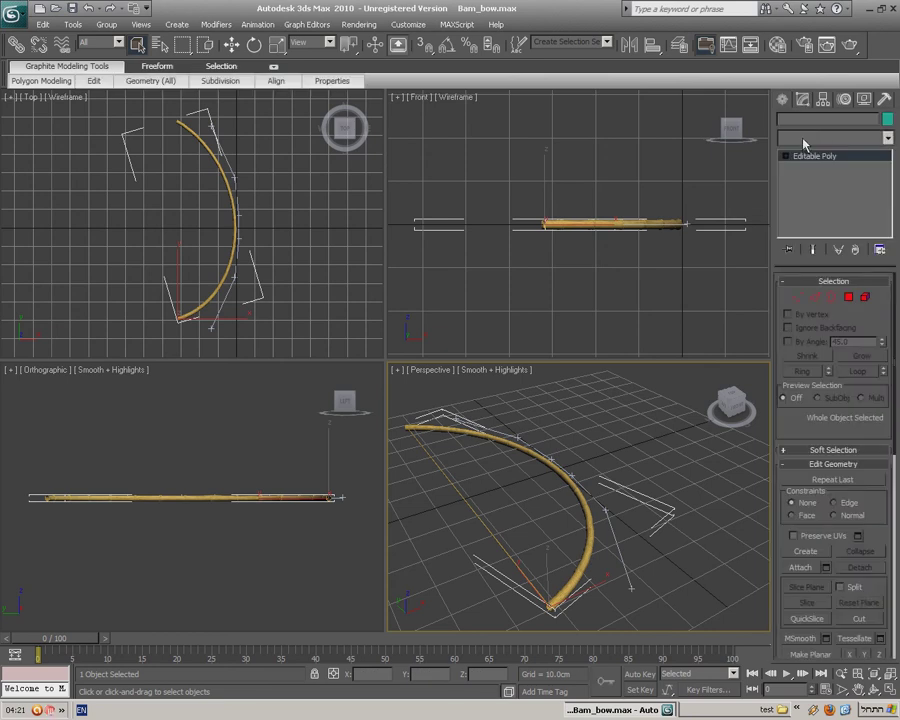
left_click(803, 141)
key("s")
key("s")
key("s")
key("s")
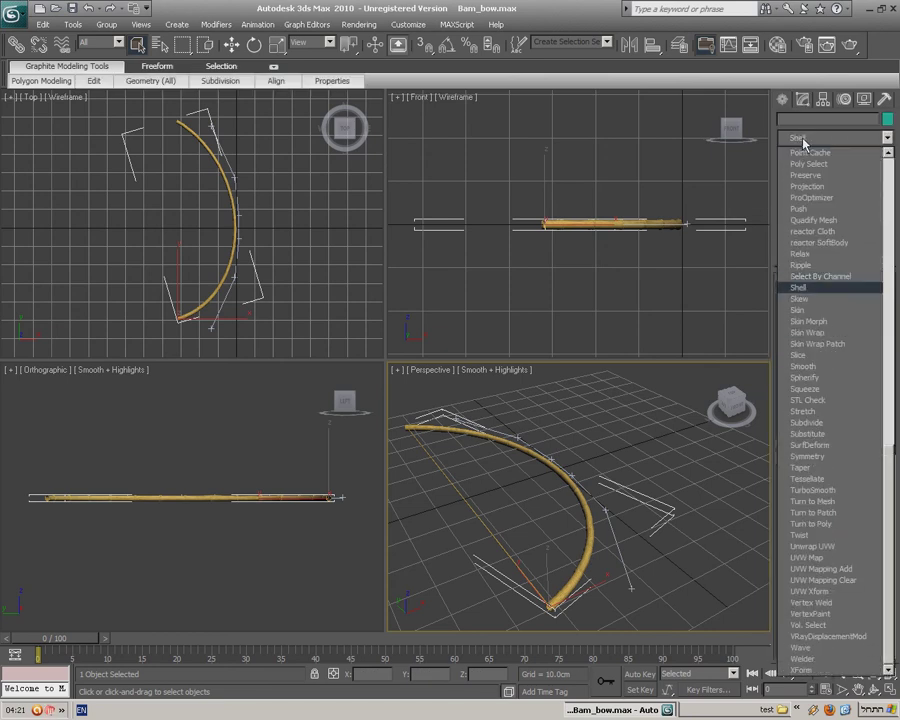
key("Return")
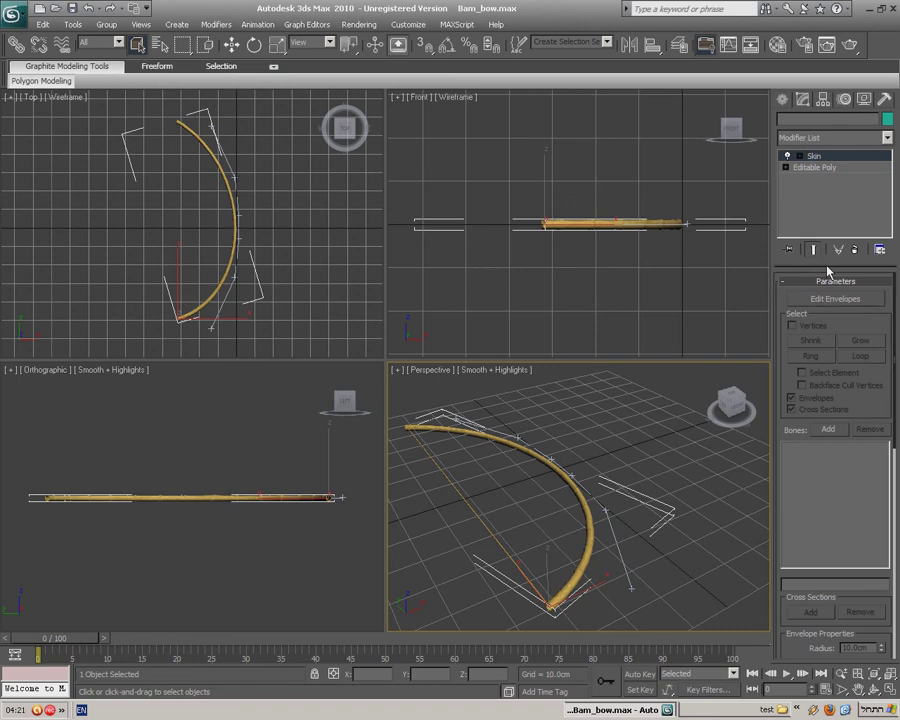
Add all the imported bow bones, from Bow_MidBone to Bow_StringBone2, to the bamboo bow's Skin modifier
left_click(828, 430)
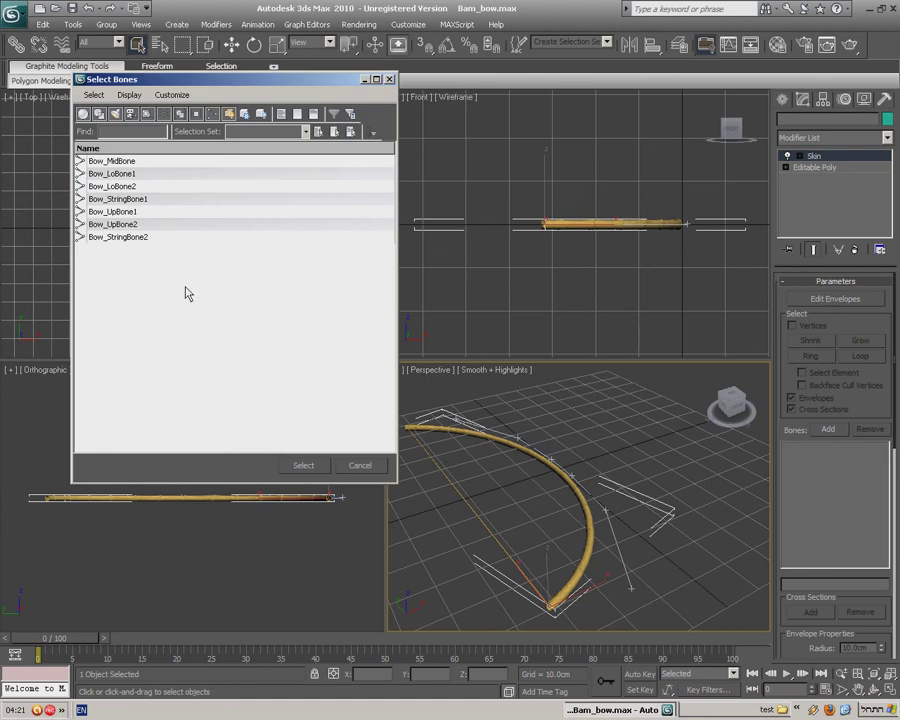
left_click_drag(180, 281, 128, 152)
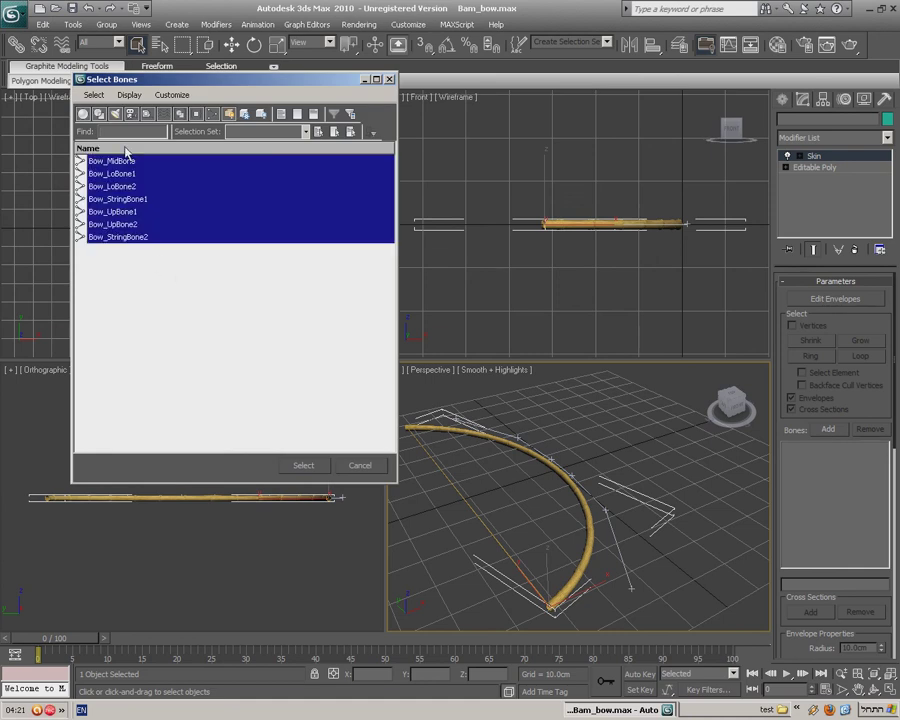
left_click(304, 466)
left_click(525, 468)
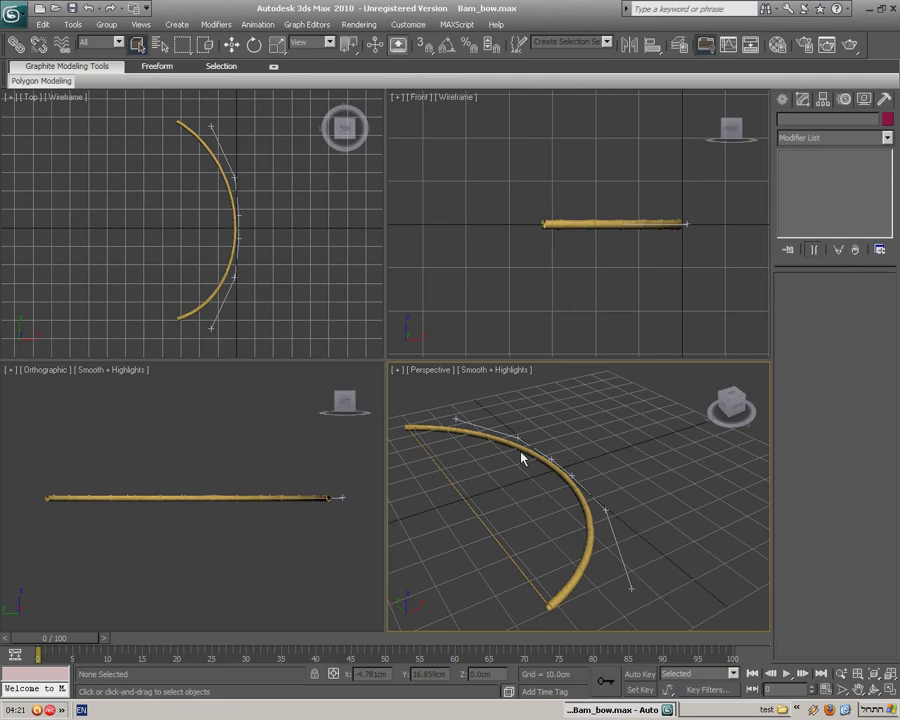
Examine the Skin envelope and influence area of each bone on the bamboo bow
left_click(605, 540)
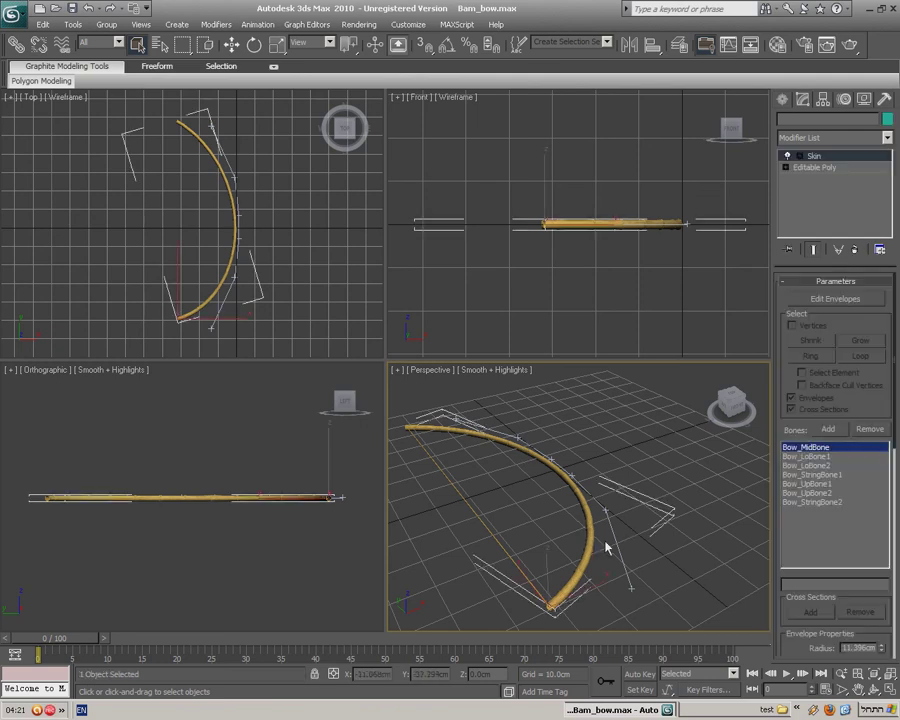
left_click(819, 466)
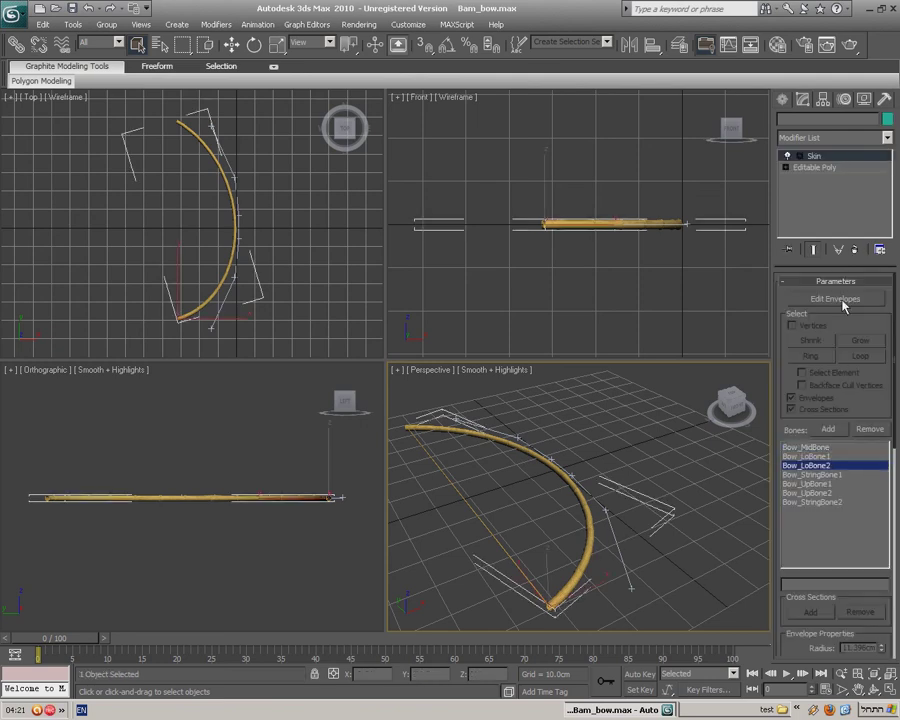
left_click(840, 302)
left_click(805, 456)
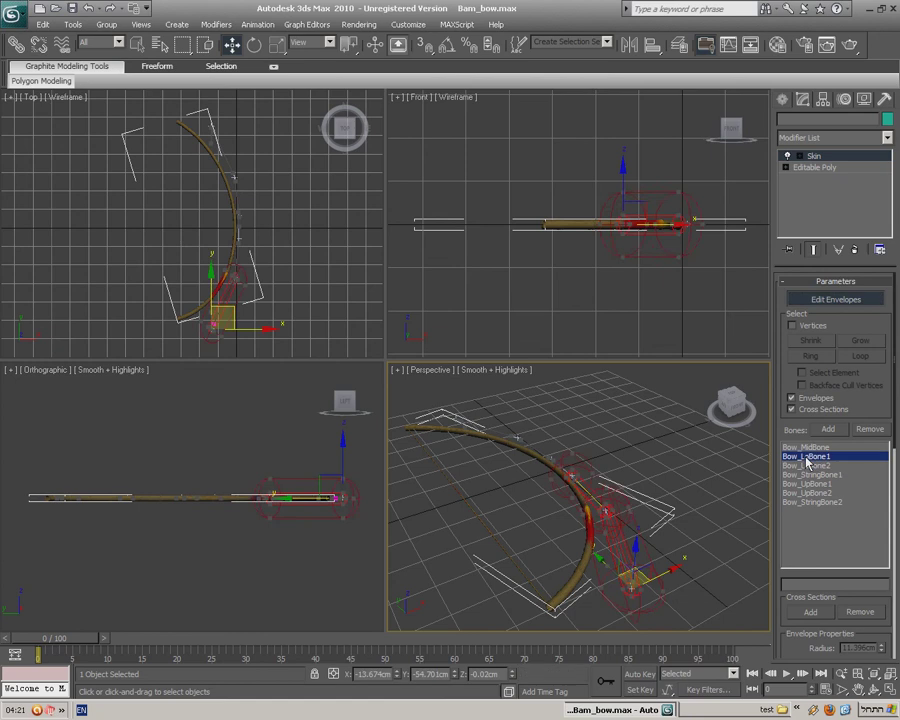
left_click(805, 448)
left_click(805, 474)
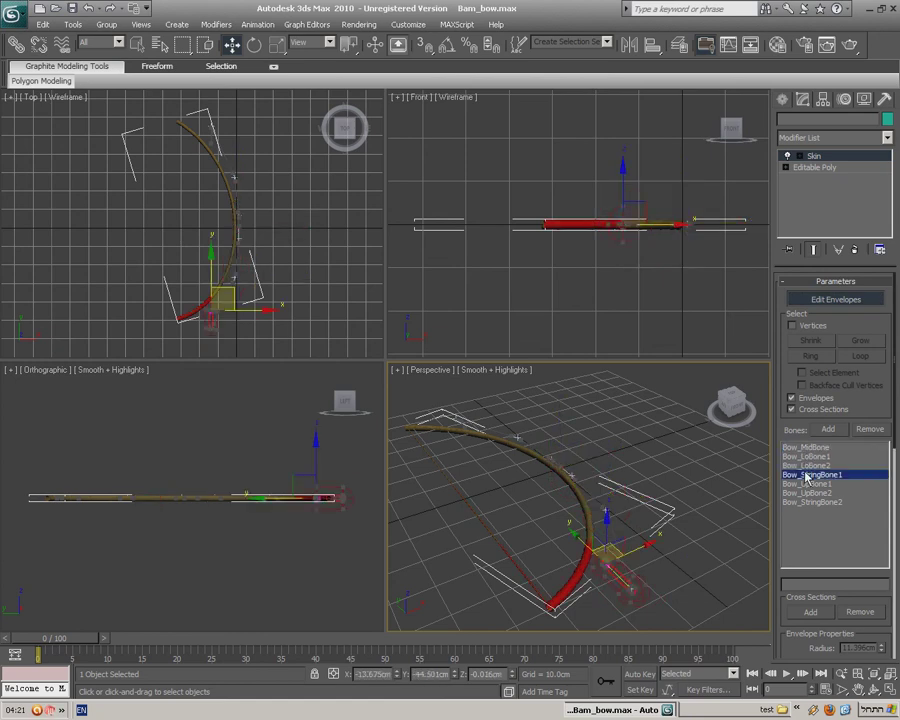
left_click(805, 484)
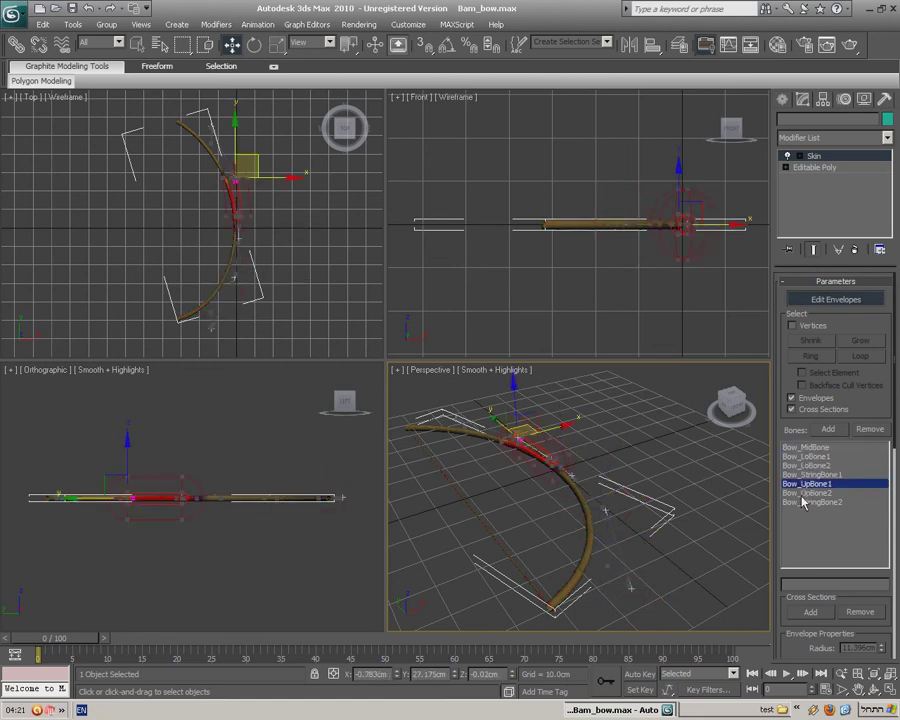
left_click(804, 493)
left_click(805, 502)
left_click(805, 474)
left_click(805, 465)
left_click(805, 456)
left_click(805, 447)
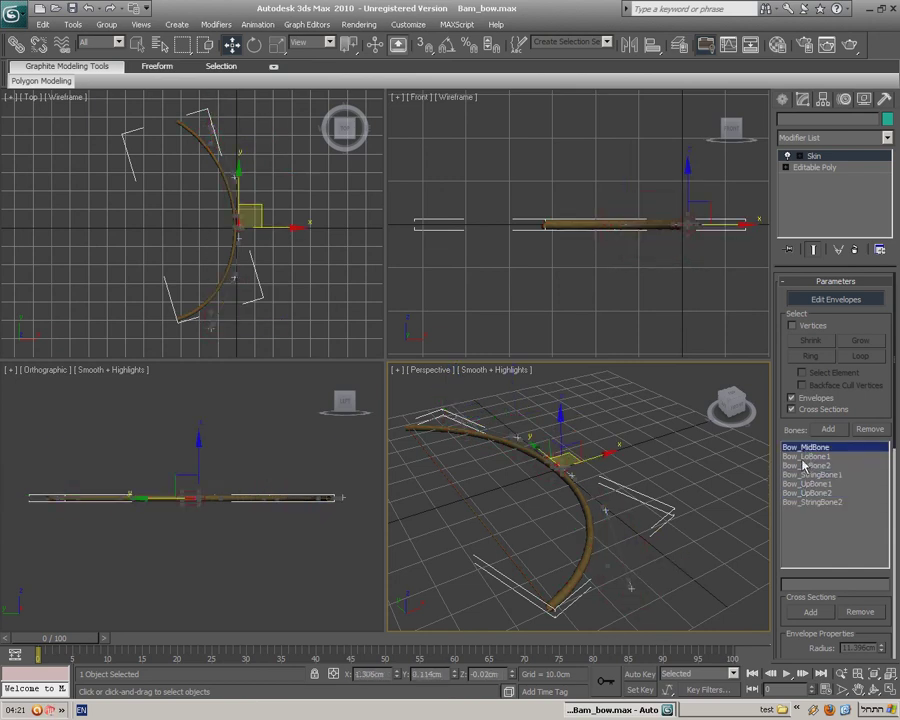
left_click(805, 456)
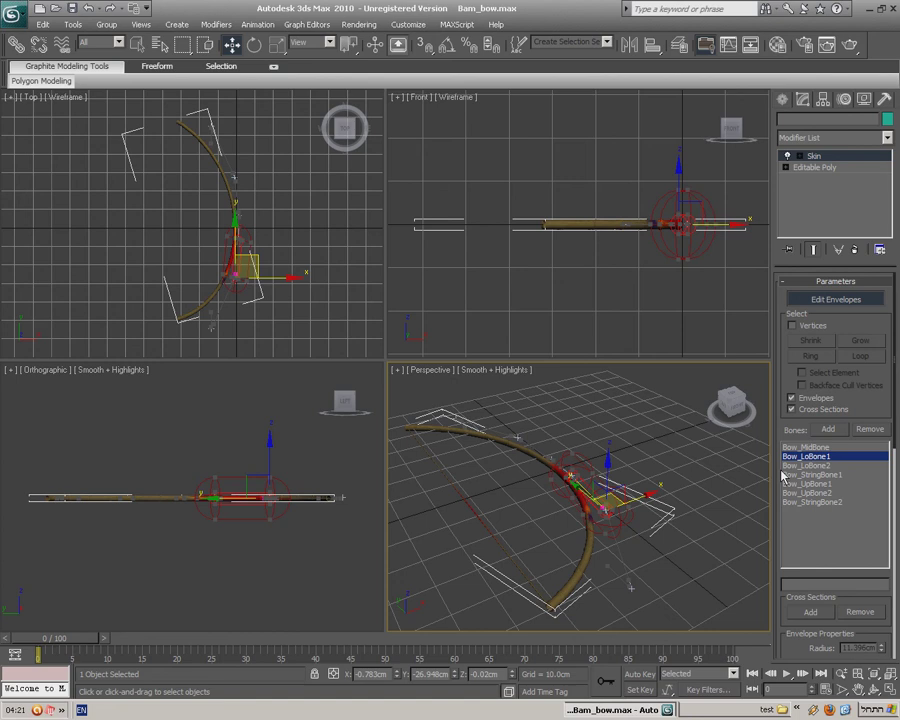
Export the rigged bow to c:\test as newbow in Netimmerse/Gamebryo (*.KF,*.NIF) format with the Skyrim game settings
left_click(14, 13)
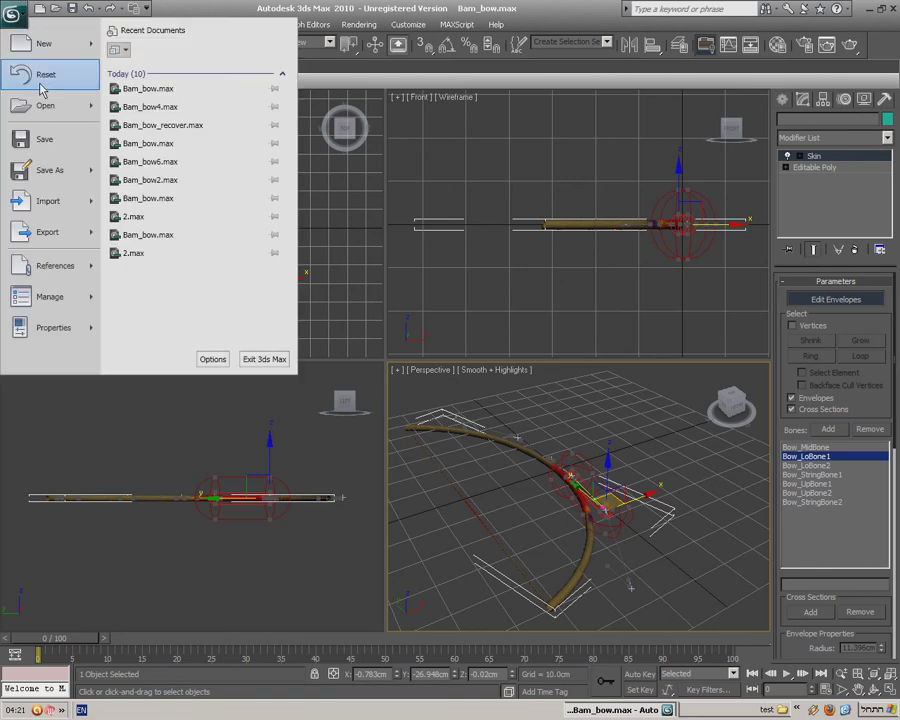
left_click(55, 233)
left_click(170, 191)
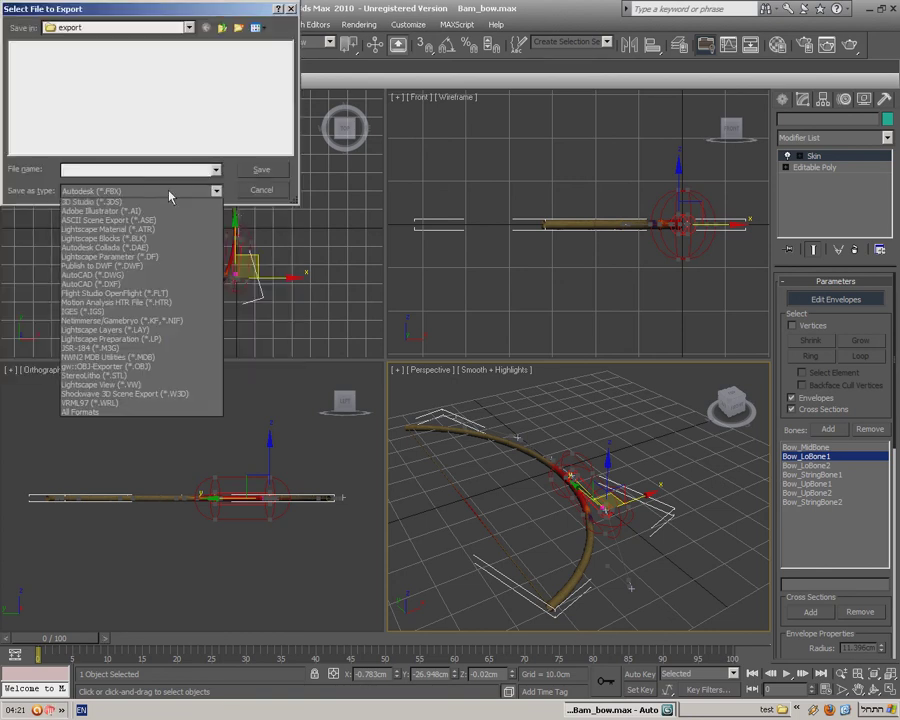
key("n")
left_click(148, 172)
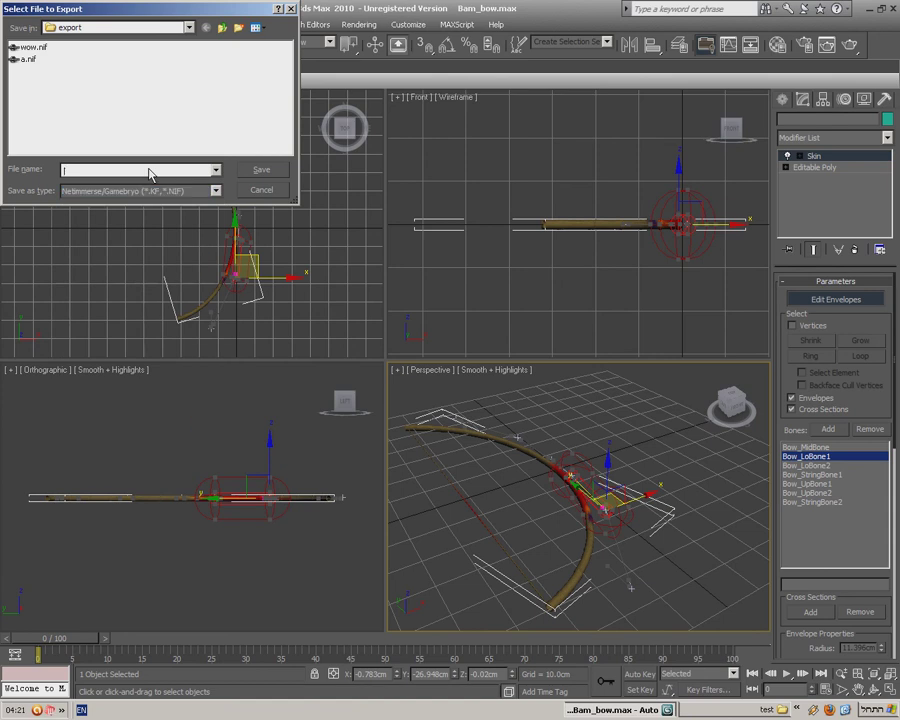
type("c:\test")
key("Return")
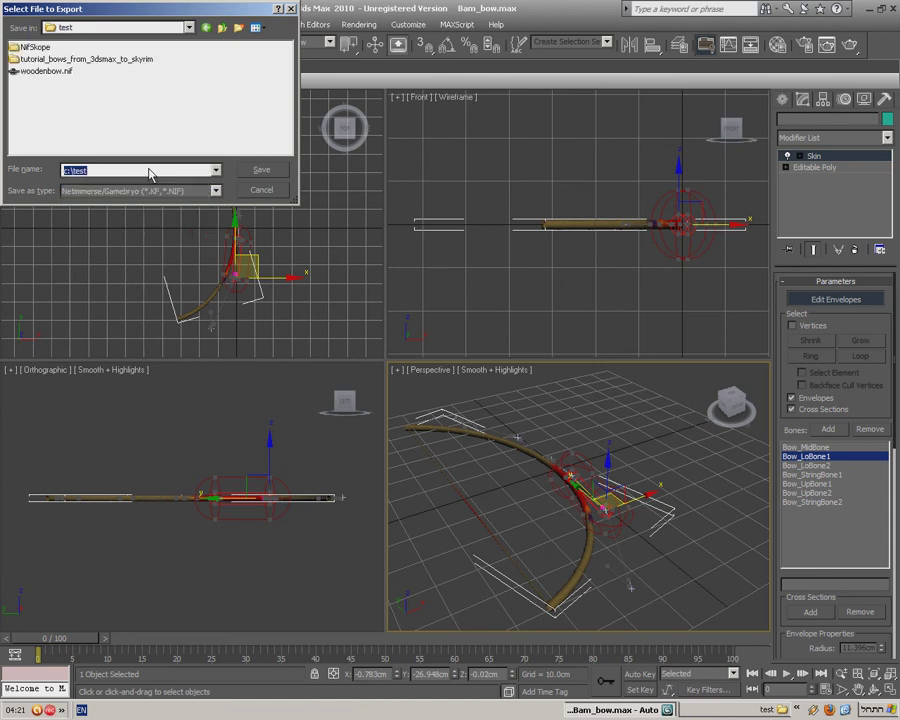
type("newbow")
key("Return")
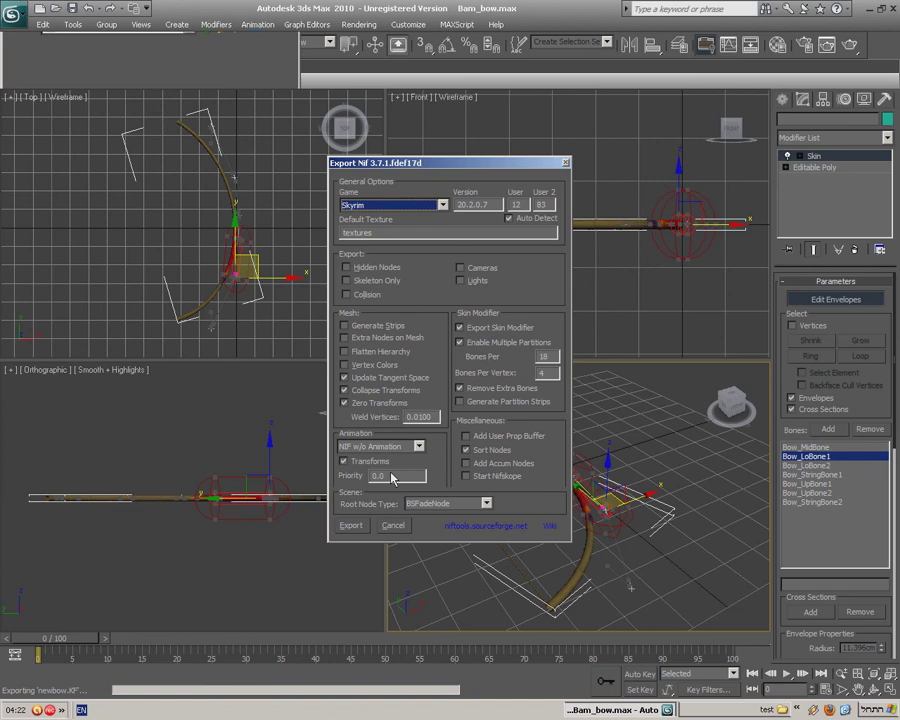
left_click(351, 526)
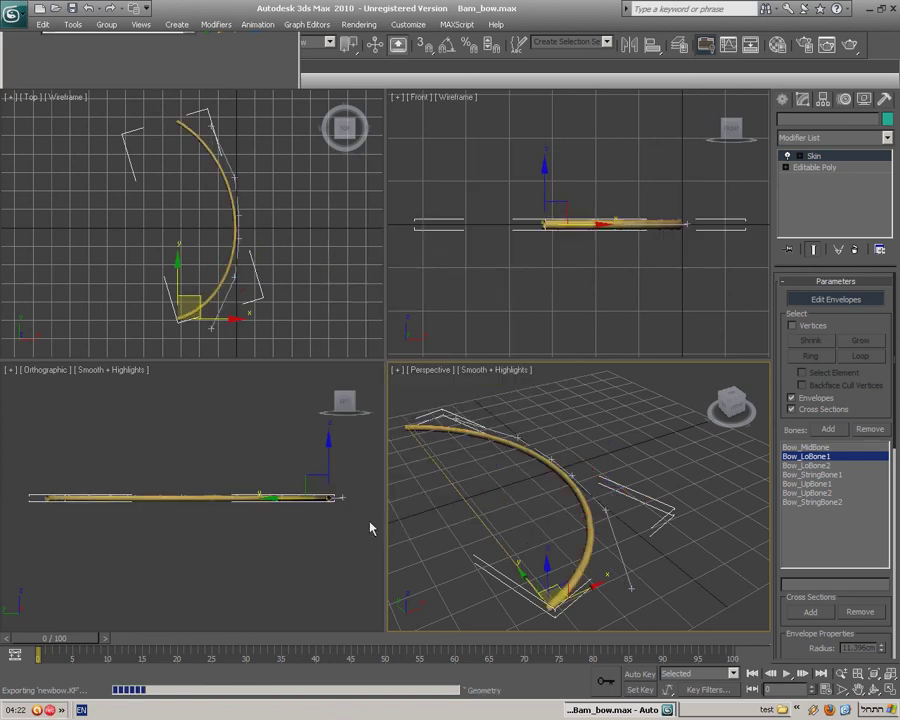
Switch to the C:\test folder in the file explorer and check the files newbow.nif and woodenbow.nif
left_click(716, 712)
left_click(704, 136)
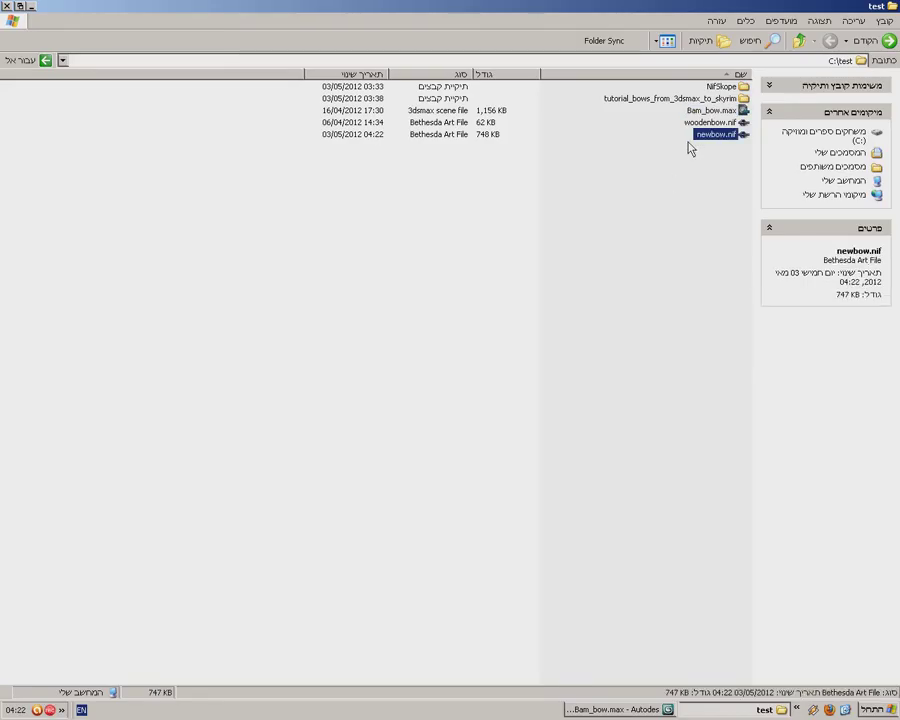
left_click(685, 127)
left_click(726, 124)
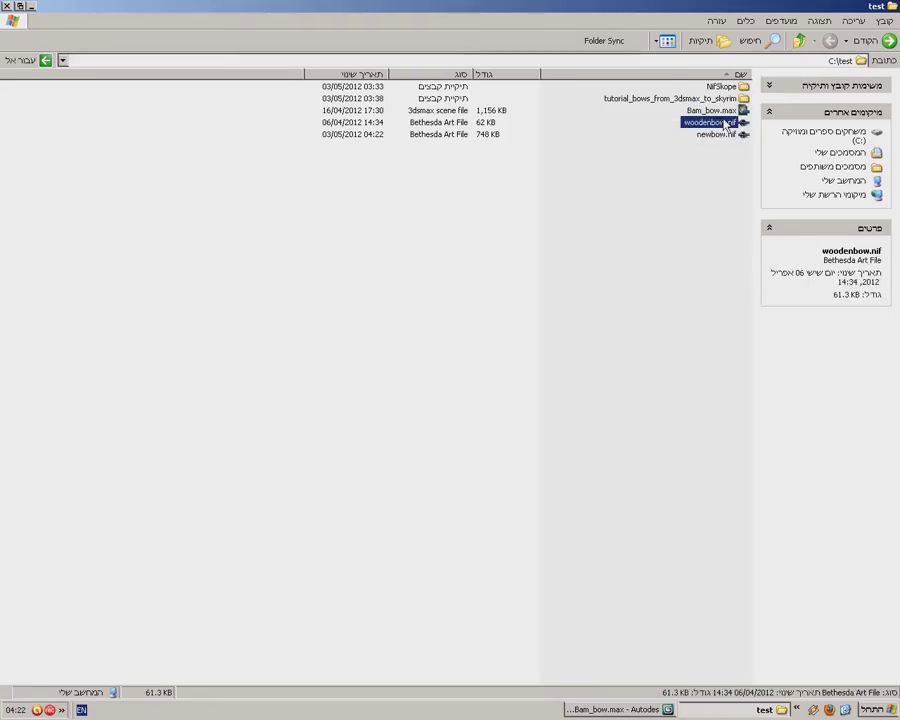
Locate NifSkope.exe in the C:\test\NifSkope folder and switch to NifSkope
left_click(650, 139)
double_click(720, 87)
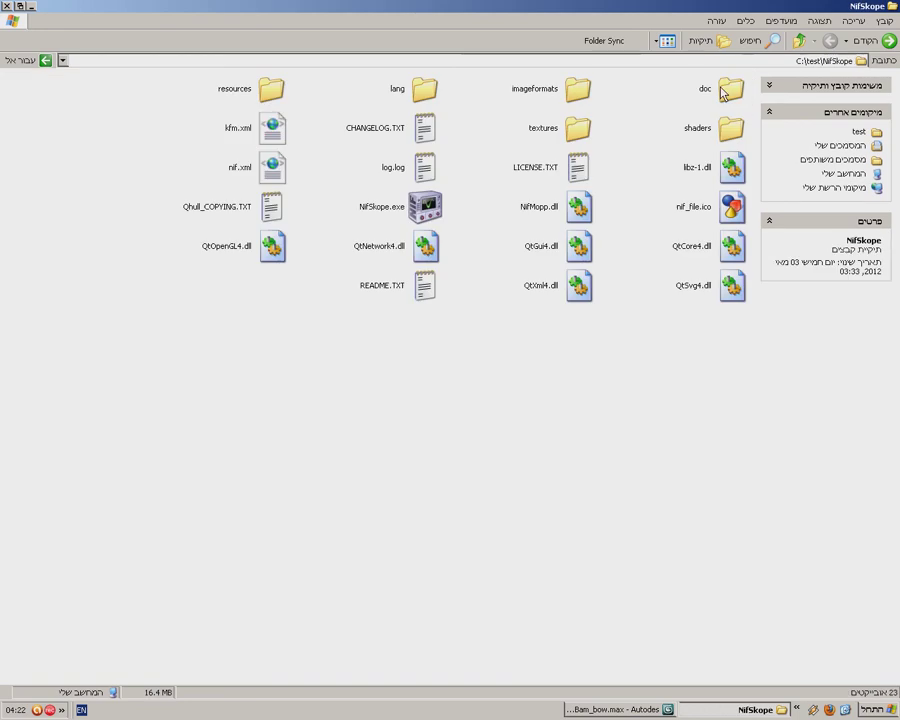
left_click(424, 206)
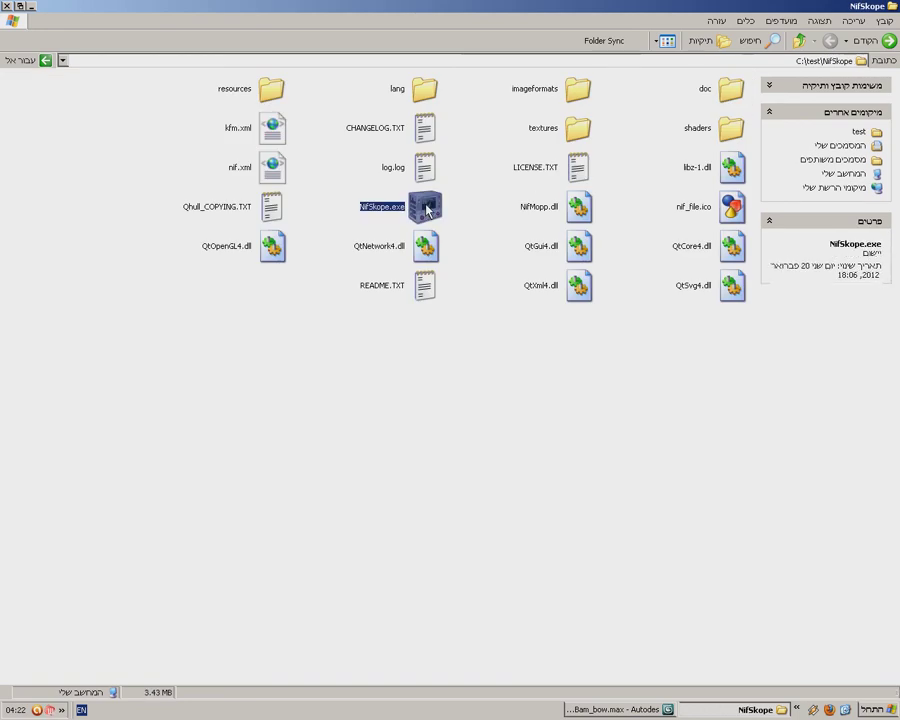
left_click(797, 42)
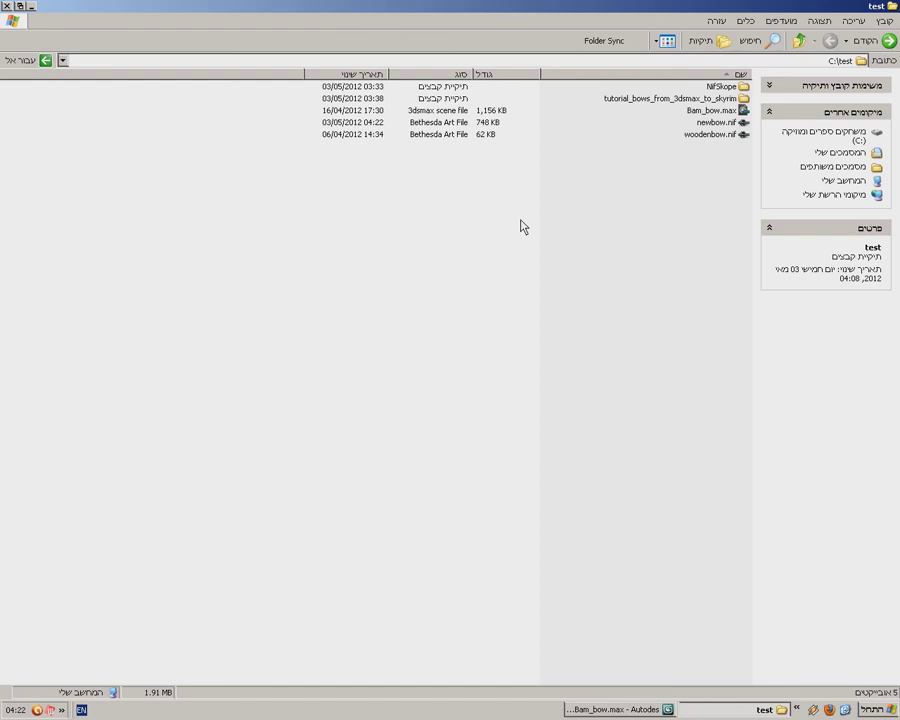
left_click(515, 710)
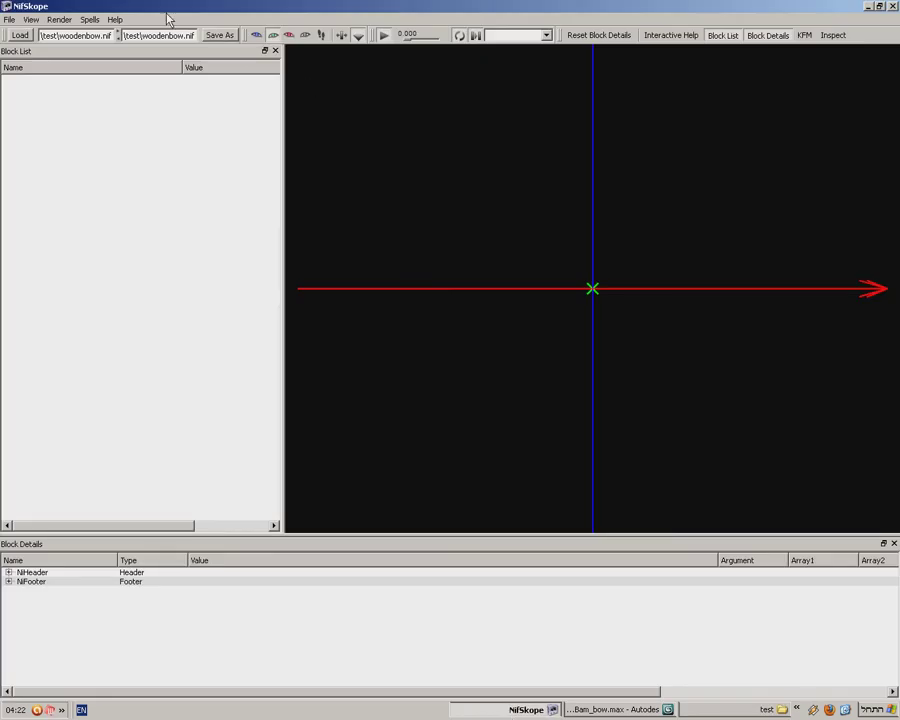
Check the NifSkope version information
left_click(115, 19)
left_click(147, 129)
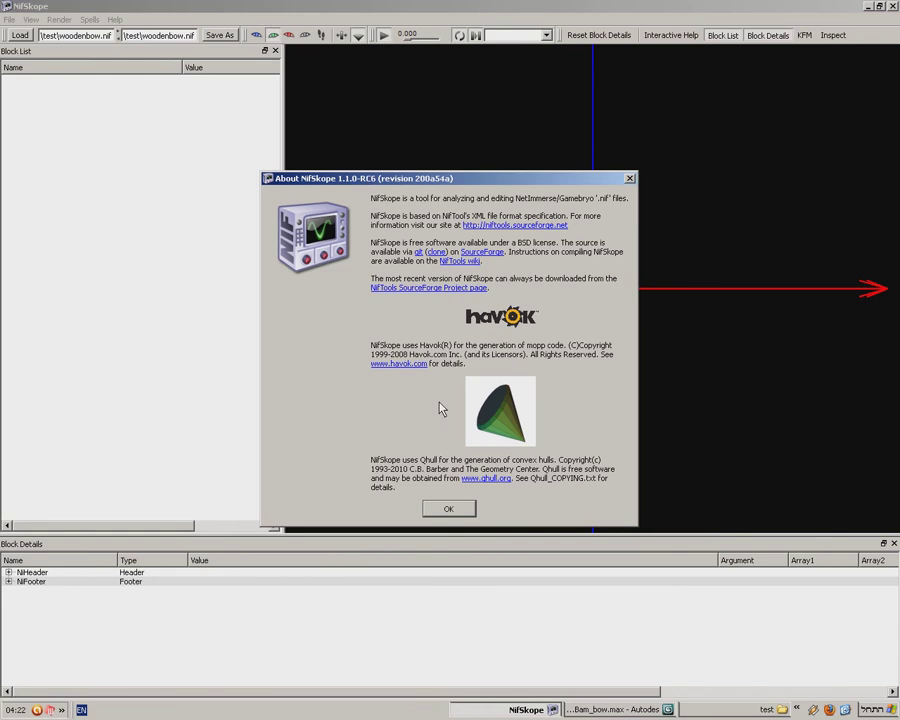
left_click(440, 510)
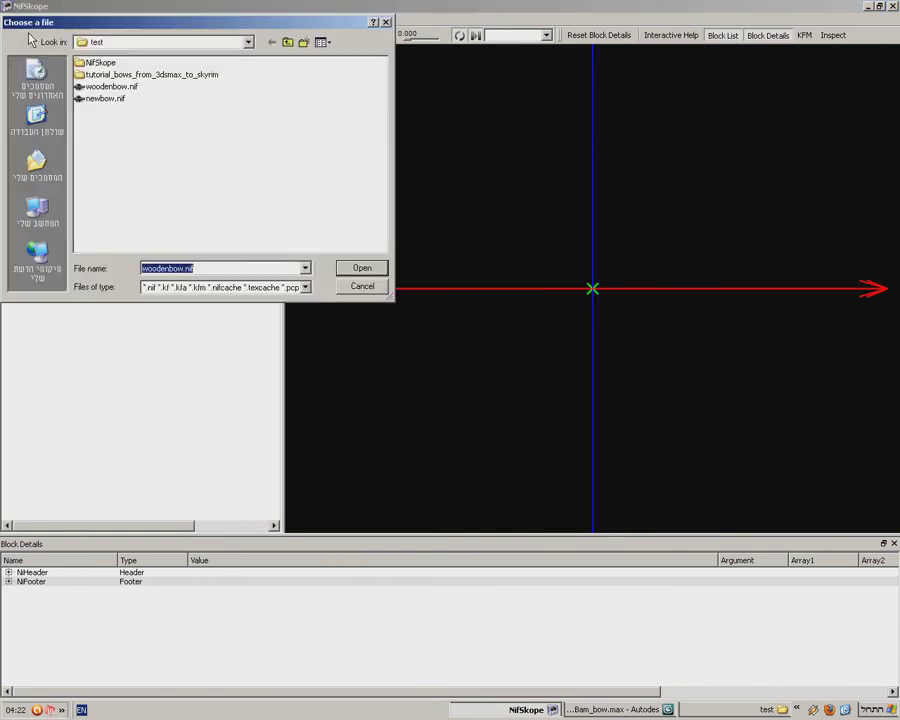
Load woodenbow.nif from the test folder and restore its window to a smaller size beside the desktop's free space
type("c")
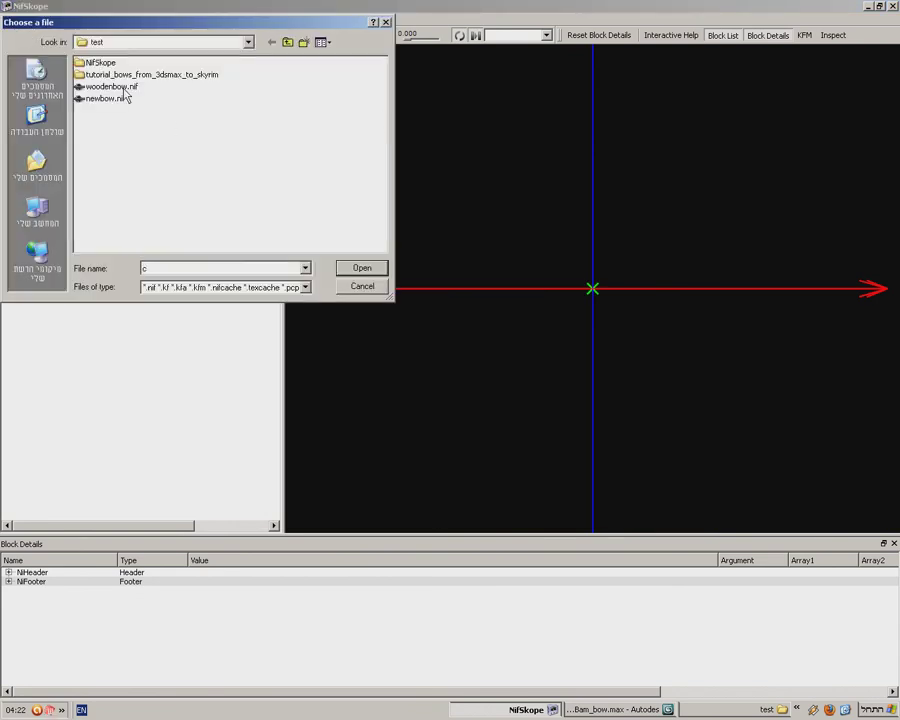
left_click(112, 87)
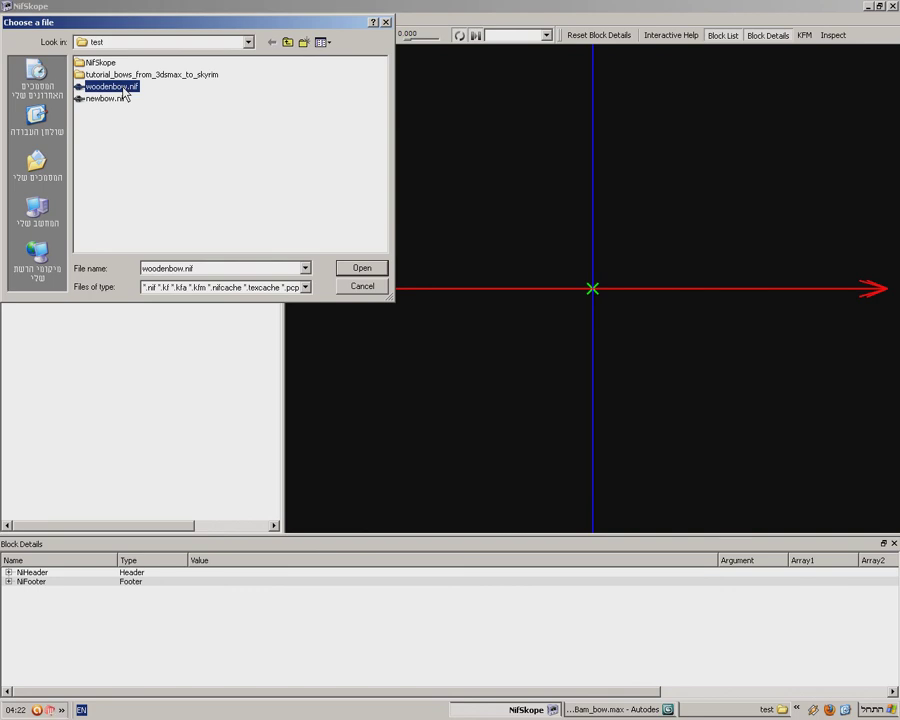
double_click(123, 89)
left_click_drag(482, 327, 514, 380)
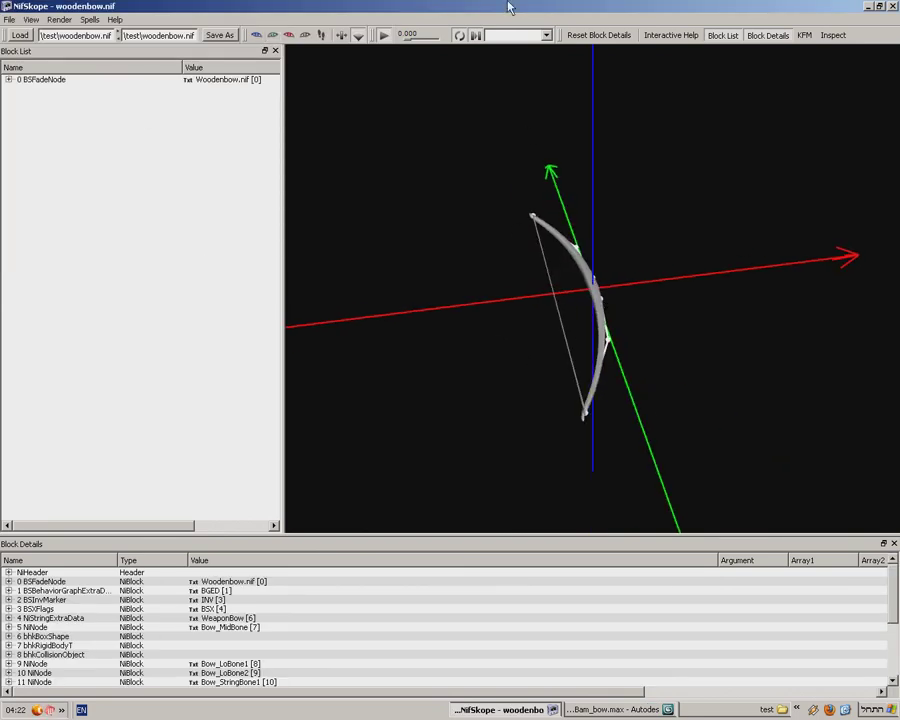
double_click(508, 7)
left_click_drag(496, 30, 221, 15)
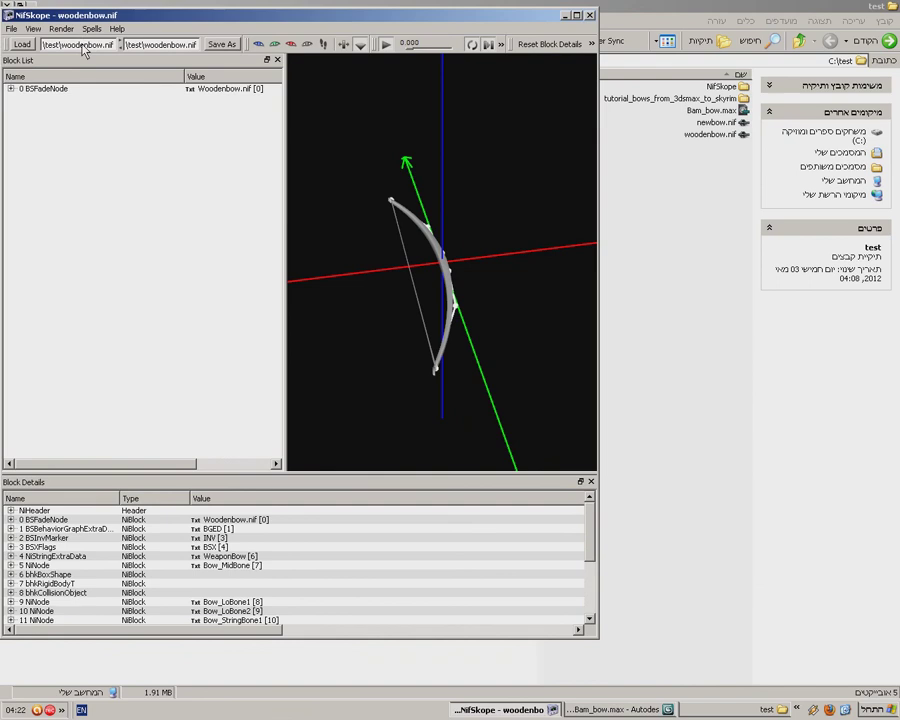
Open a second, empty NifSkope window and place it beside the woodenbow.nif window
left_click(22, 44)
left_click(362, 284)
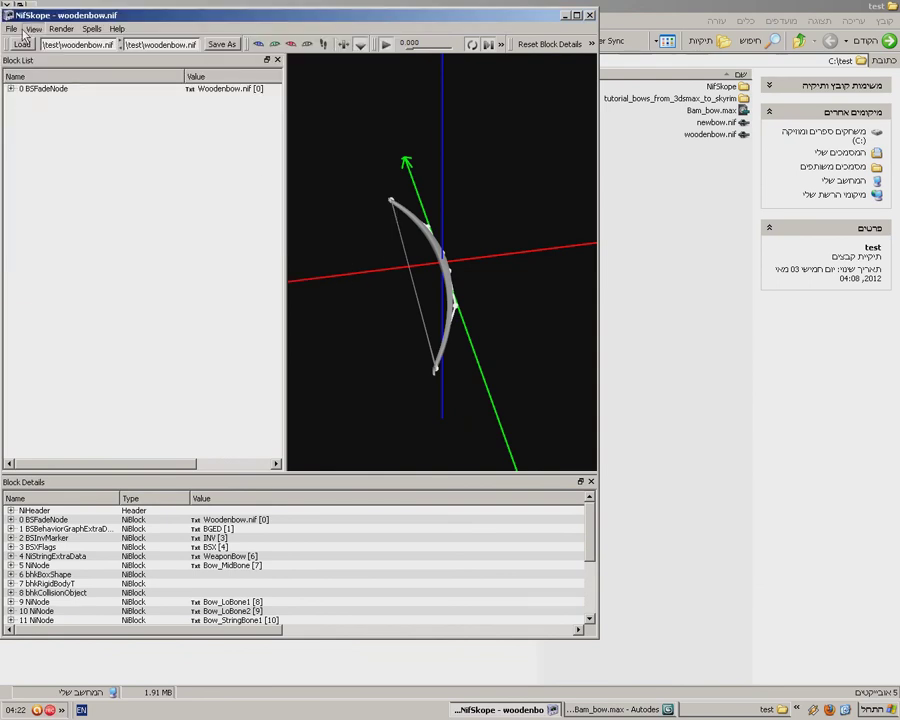
left_click(16, 29)
left_click(42, 129)
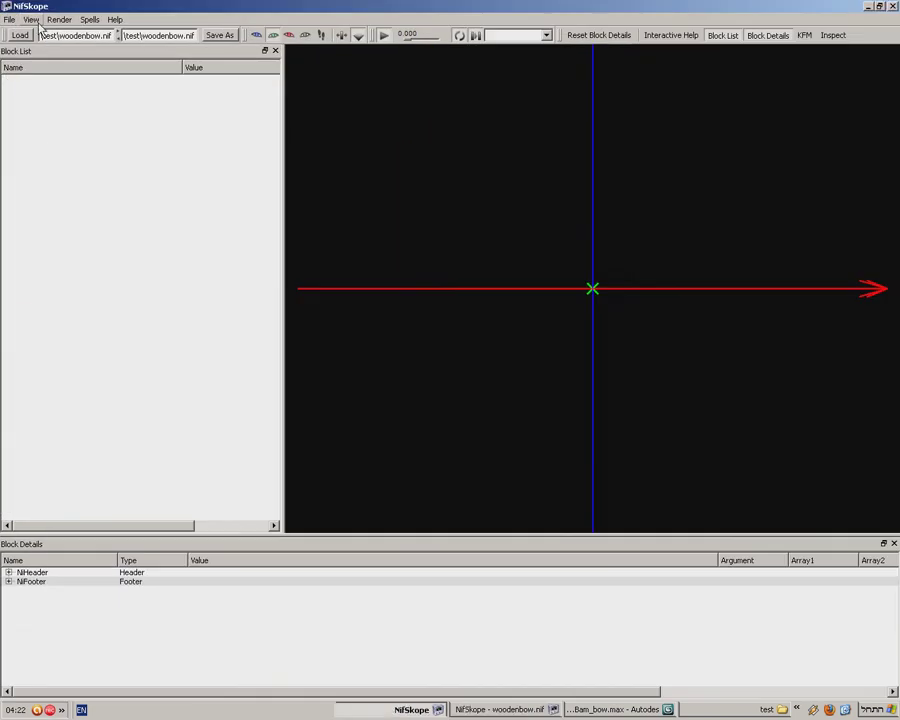
double_click(30, 6)
left_click_drag(372, 31, 437, 38)
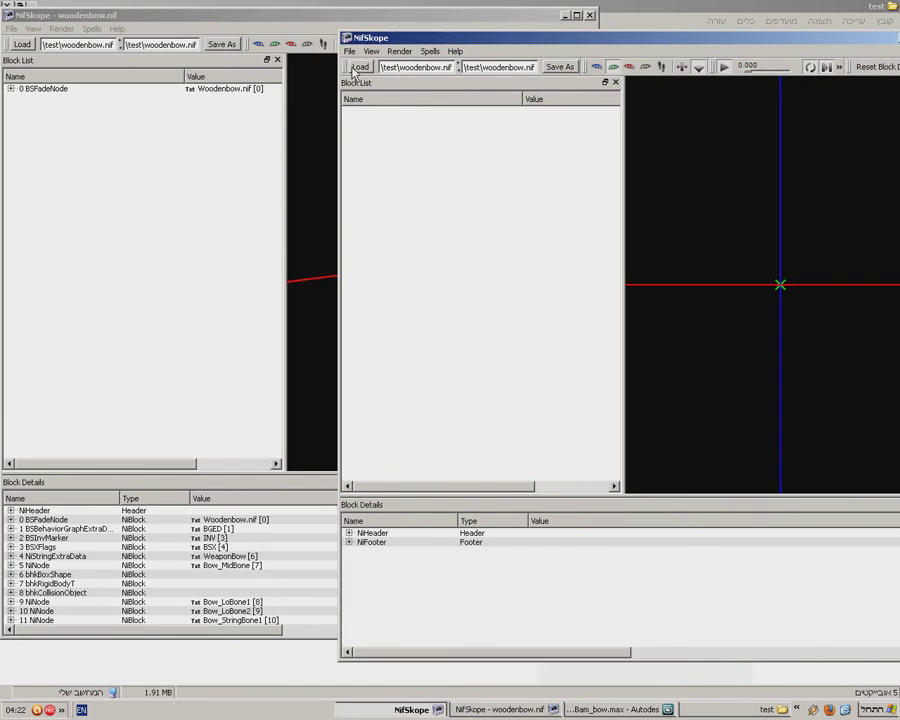
Load newbow.nif into the second NifSkope window and view the bow model at an angle
left_click(359, 66)
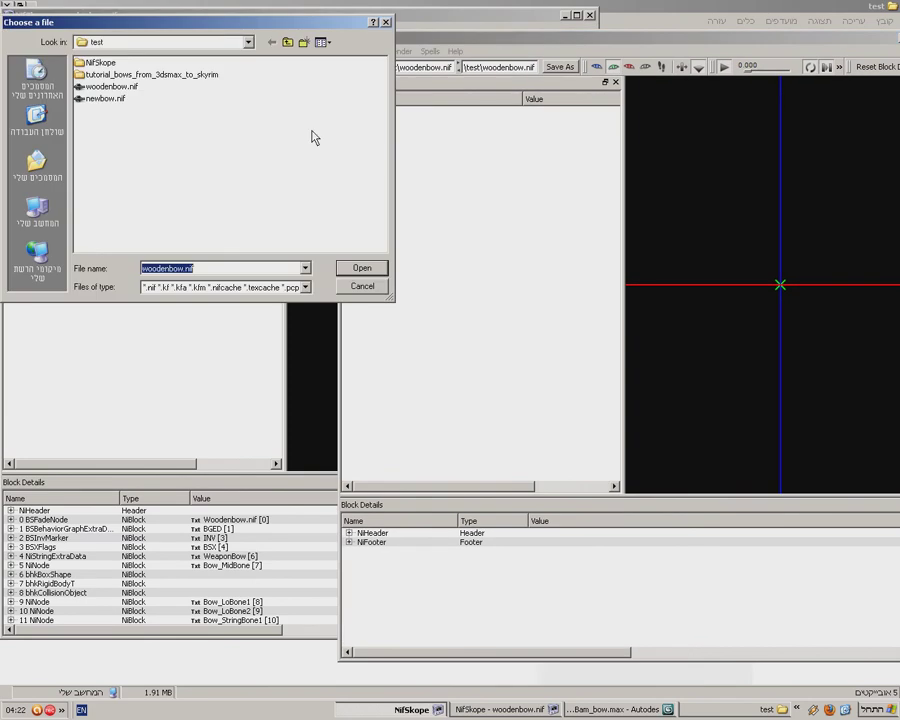
double_click(118, 98)
left_click_drag(709, 352, 738, 412)
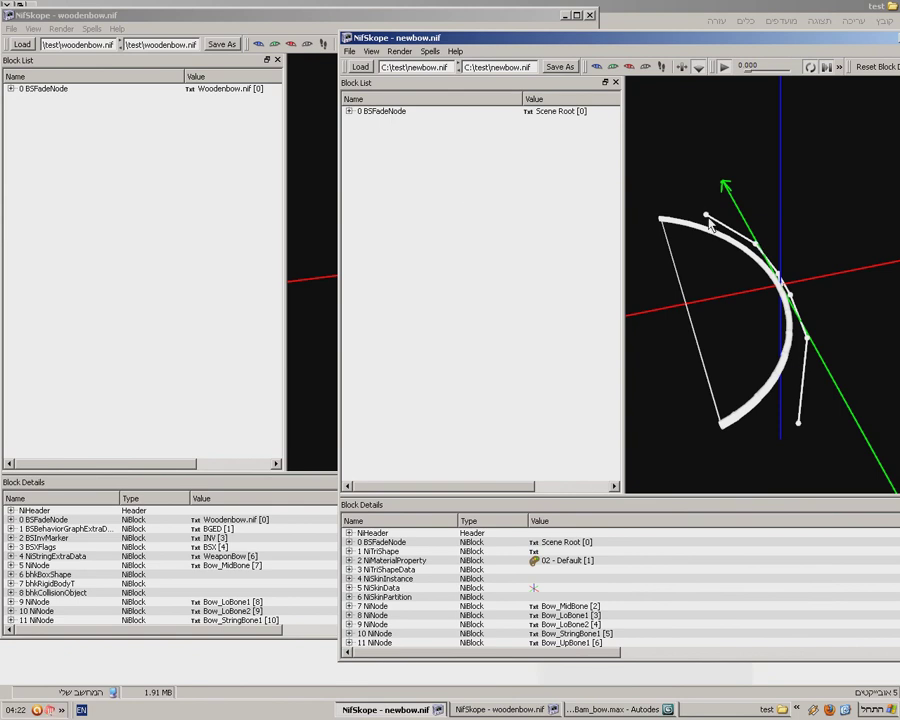
Copy the NiTriShapeData block from newbow.nif's NiTriShape and paste it into woodenbow.nif
left_click(349, 111)
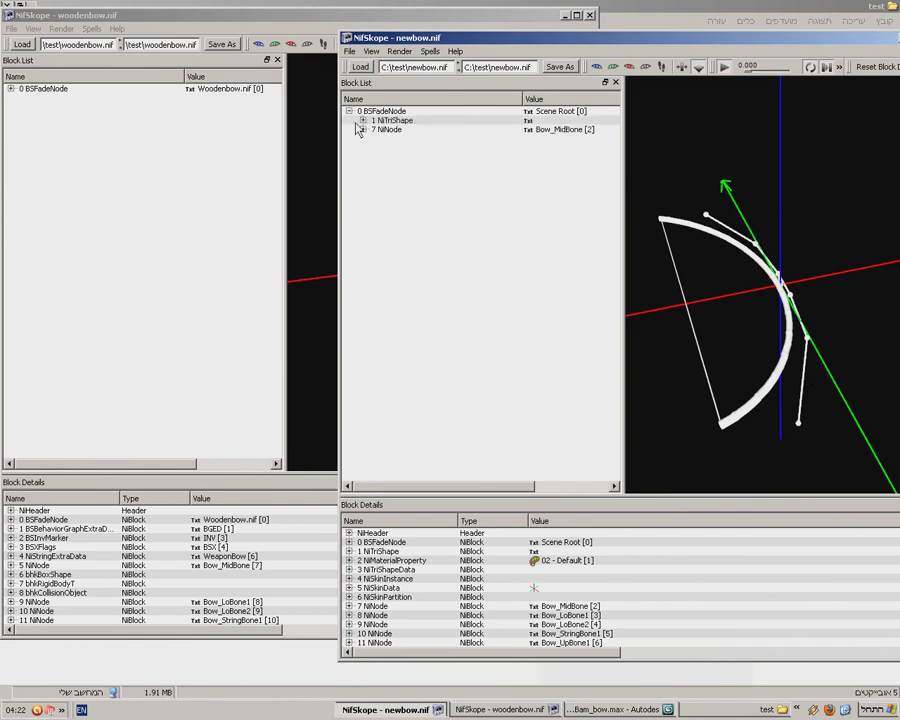
double_click(393, 120)
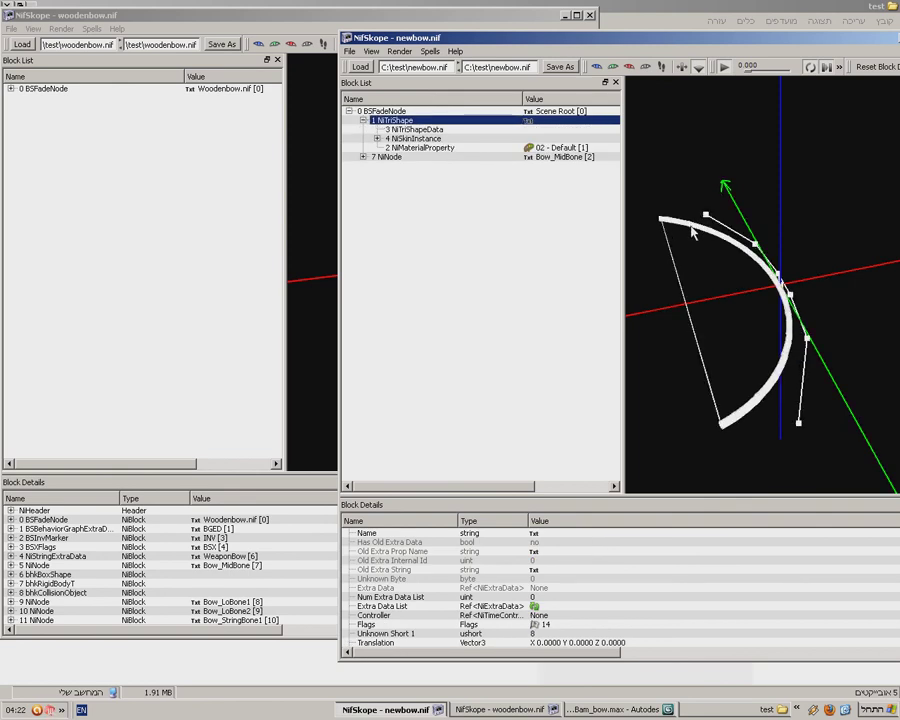
left_click(414, 129)
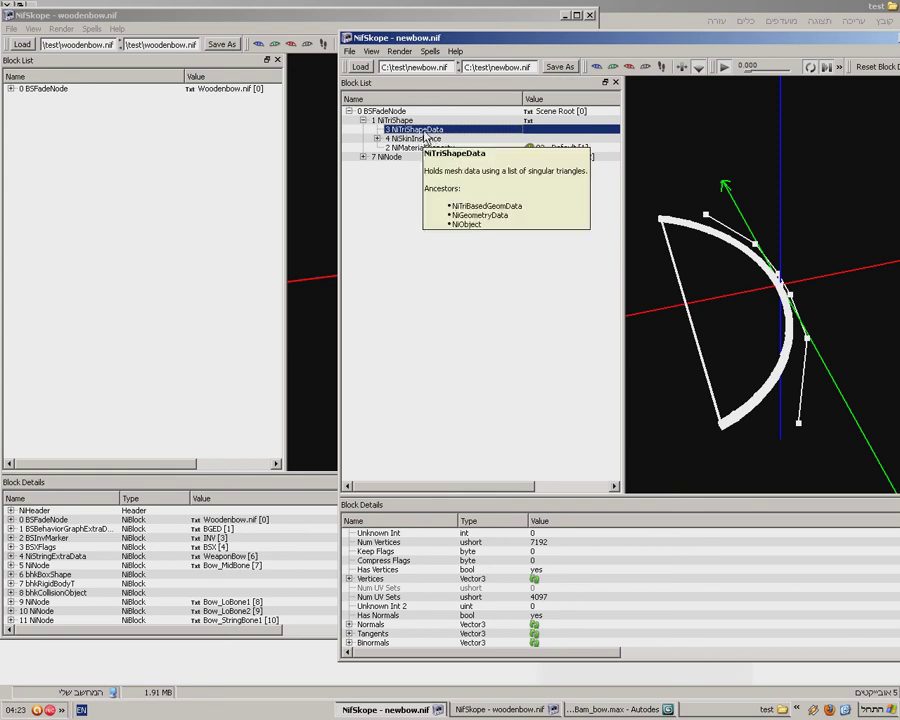
right_click(410, 134)
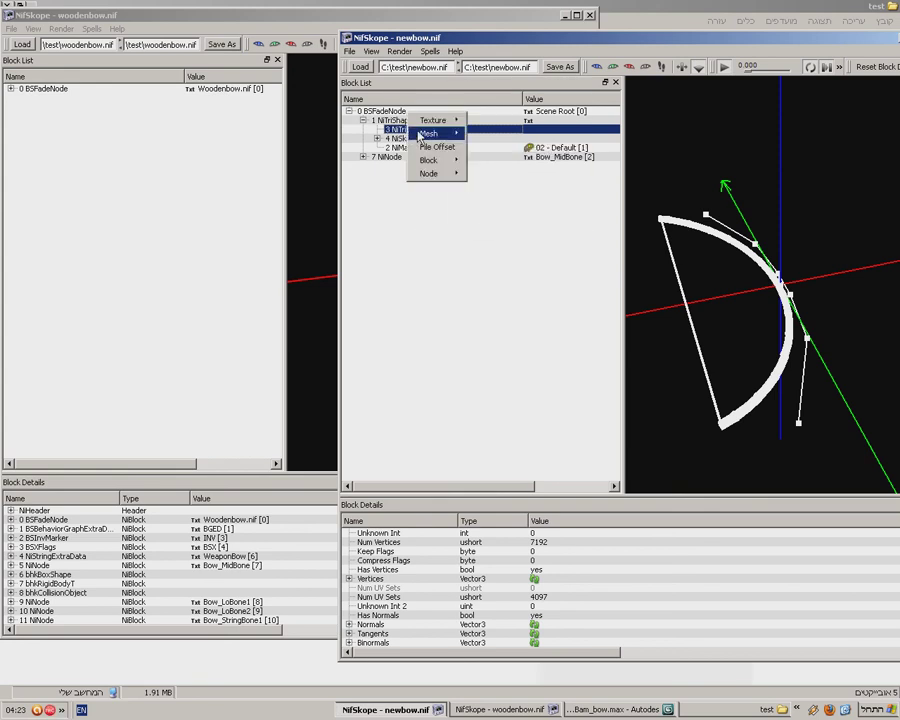
key("Escape")
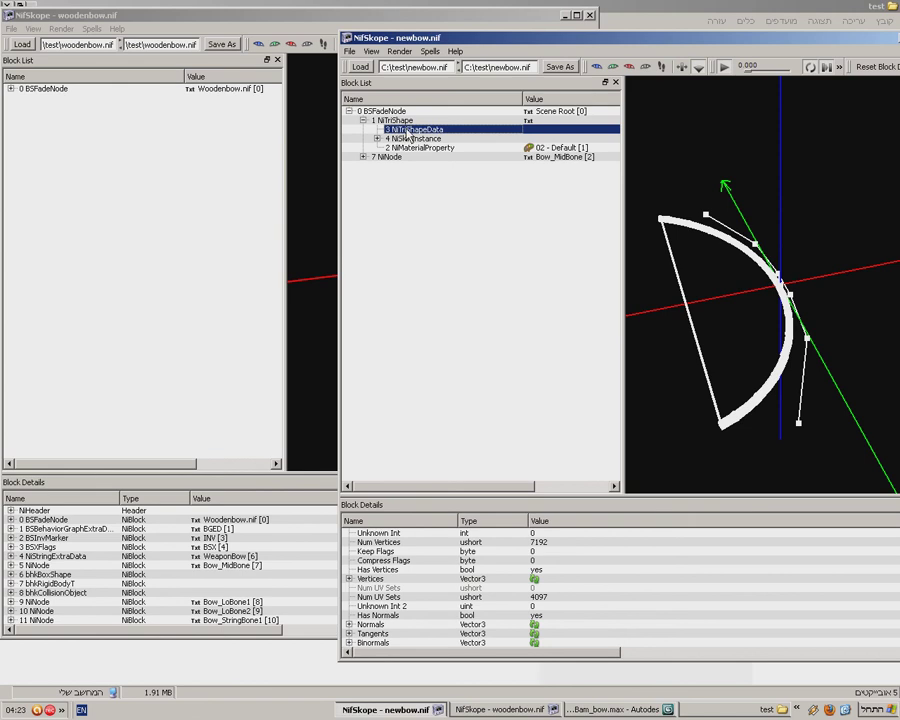
left_click(46, 92)
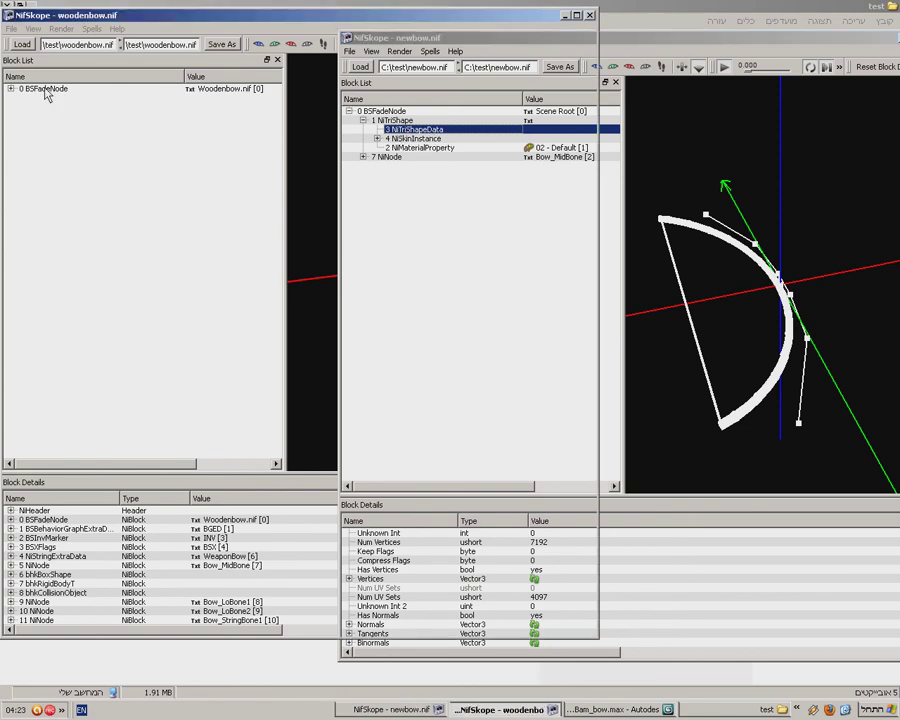
double_click(46, 90)
key("ctrl+v")
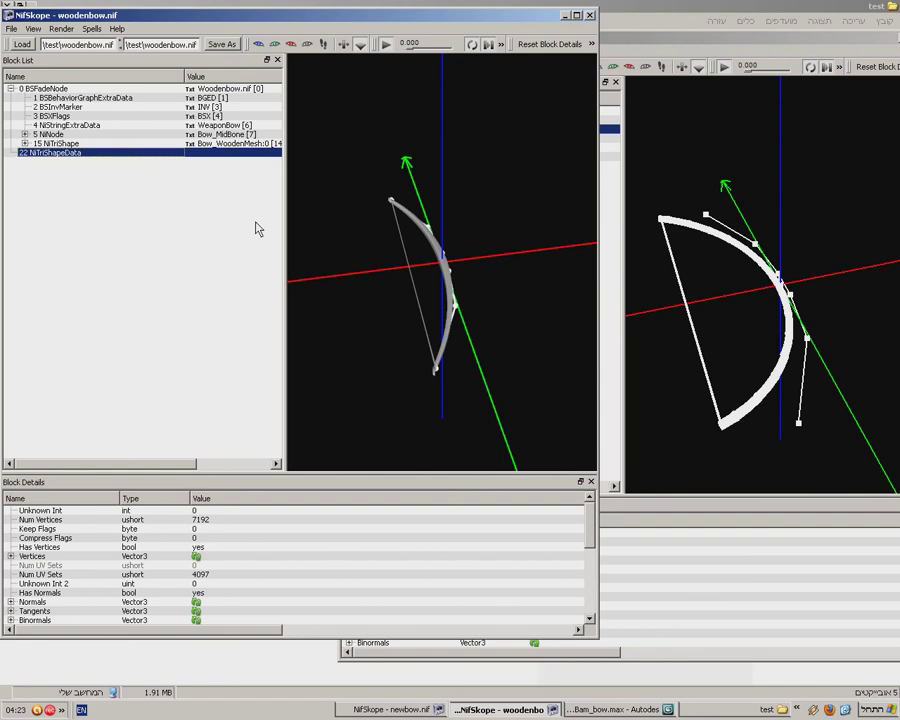
Set the Data reference of woodenbow.nif's NiTriShape to block 22 and remove the detached original NiTriShapeData block 16
left_click(24, 144)
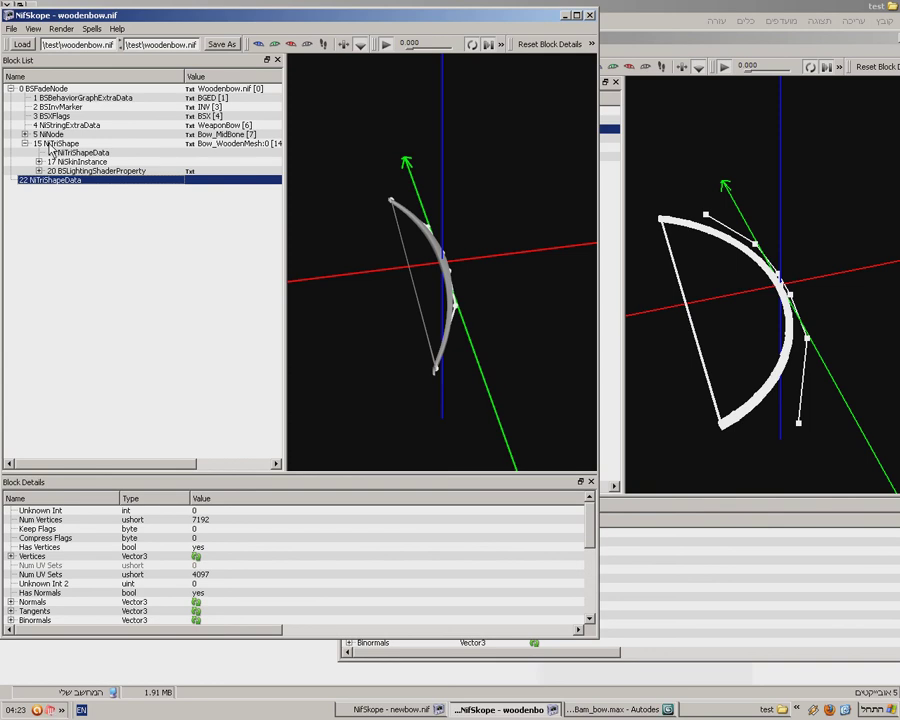
left_click(58, 146)
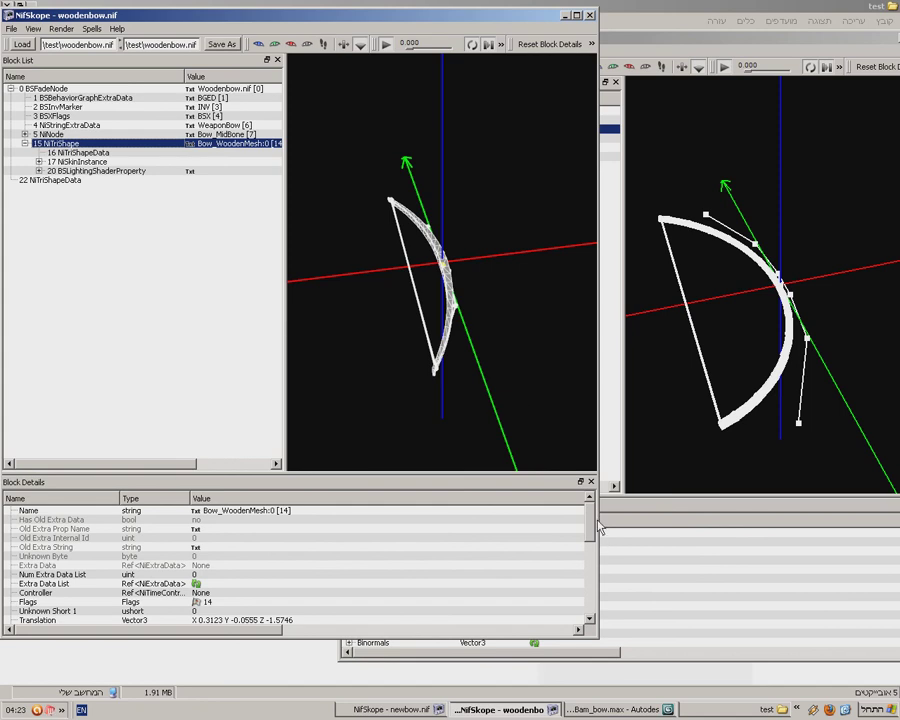
scroll(227, 575, "down", 6)
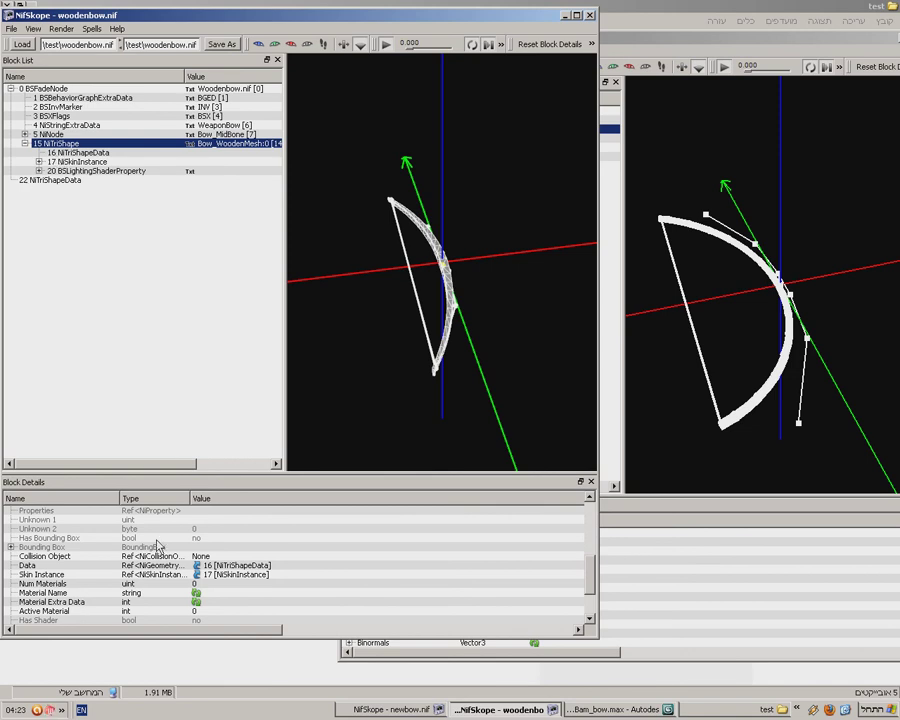
double_click(208, 565)
type("22")
key("Return")
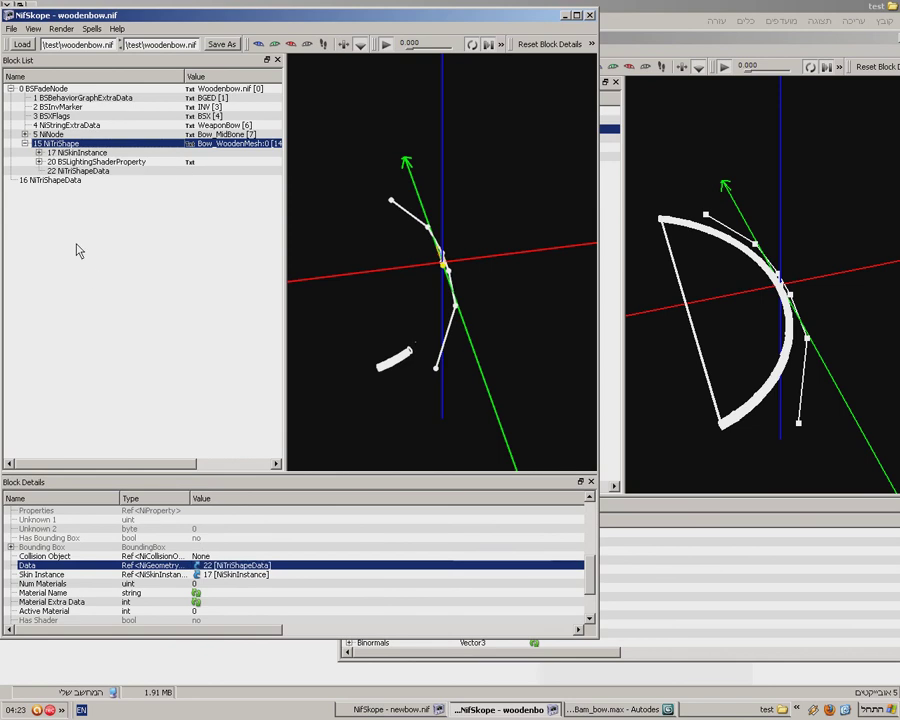
left_click(50, 180)
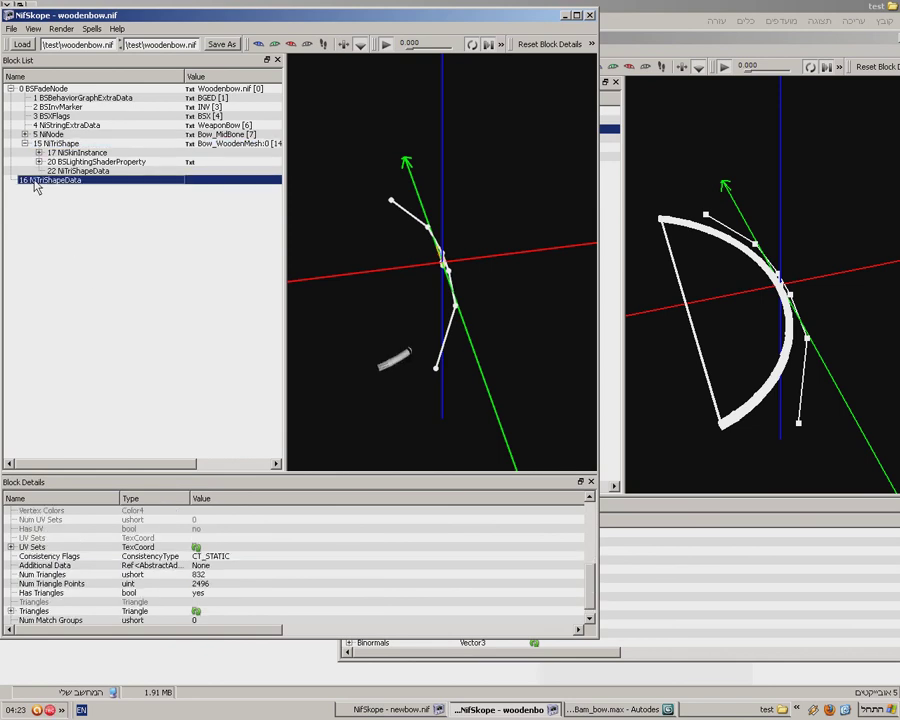
key("ctrl+Delete")
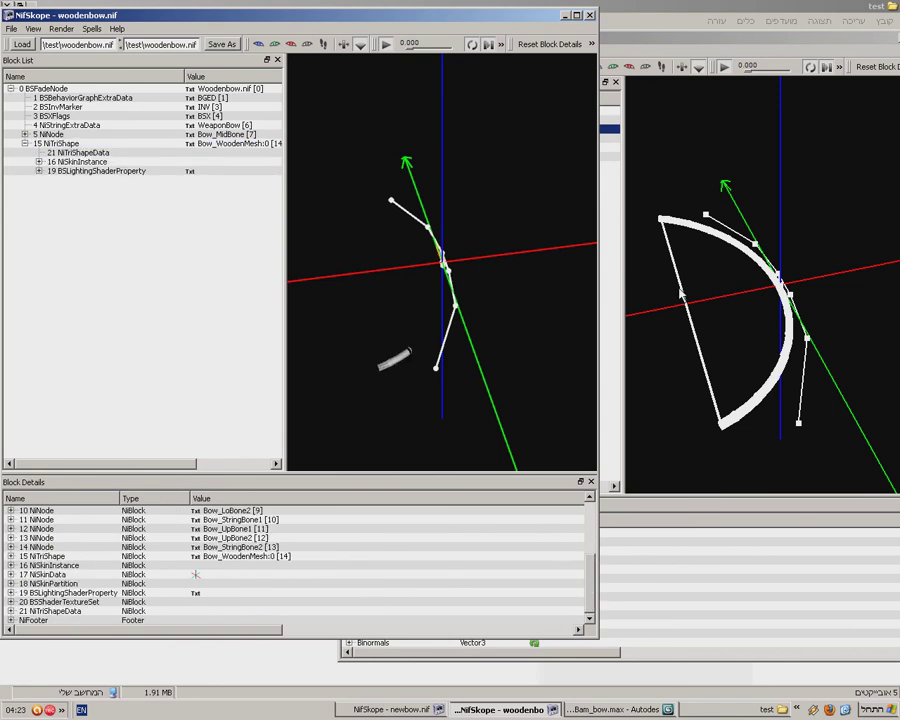
Clear the Skeleton Root reference of newbow.nif's NiSkinInstance block to None
left_click(703, 188)
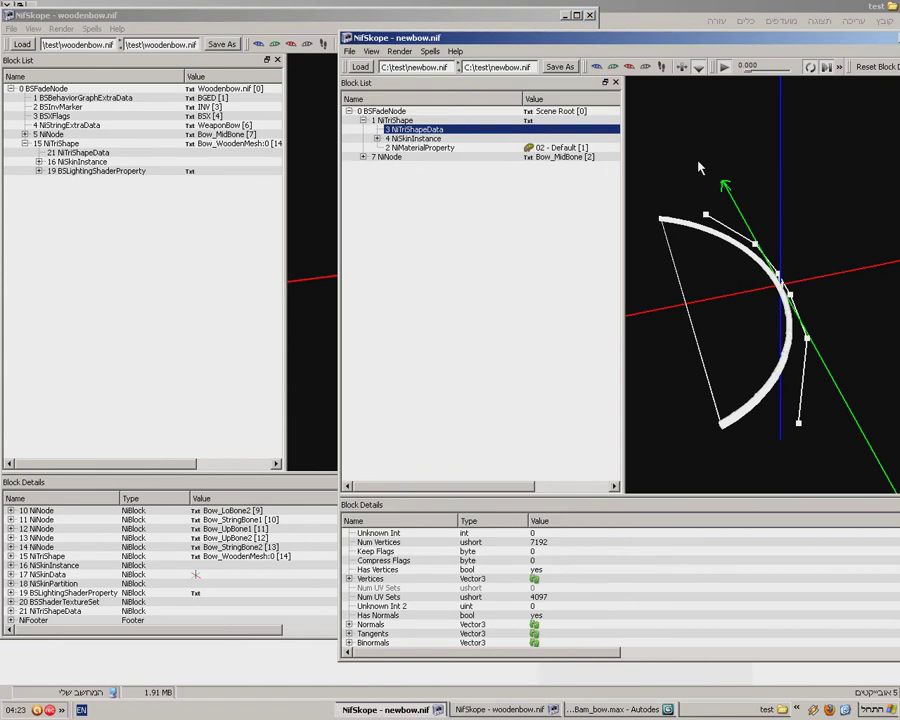
left_click(412, 138)
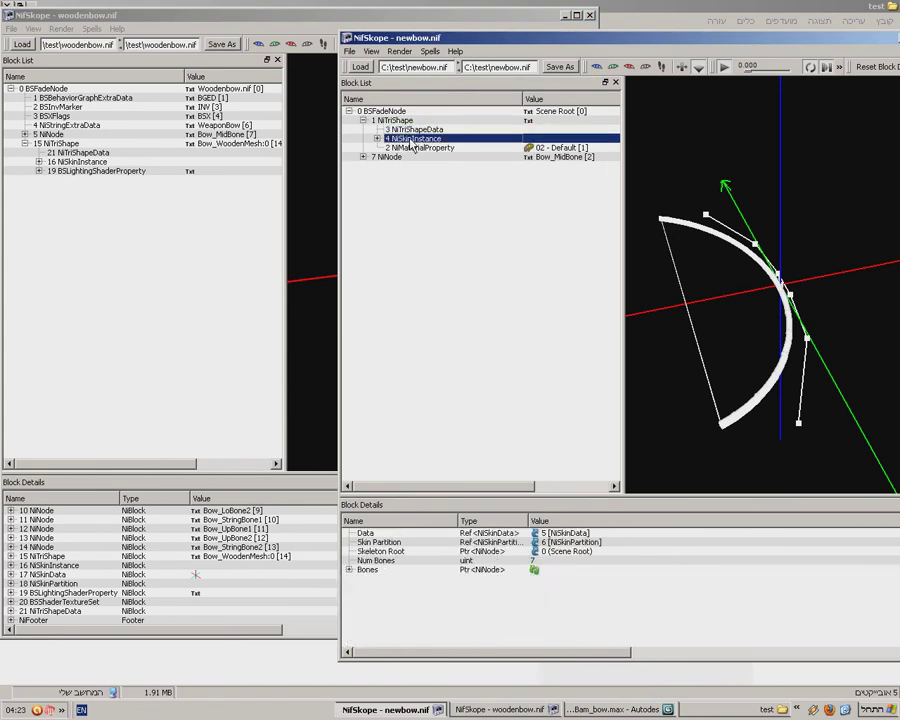
left_click(546, 552)
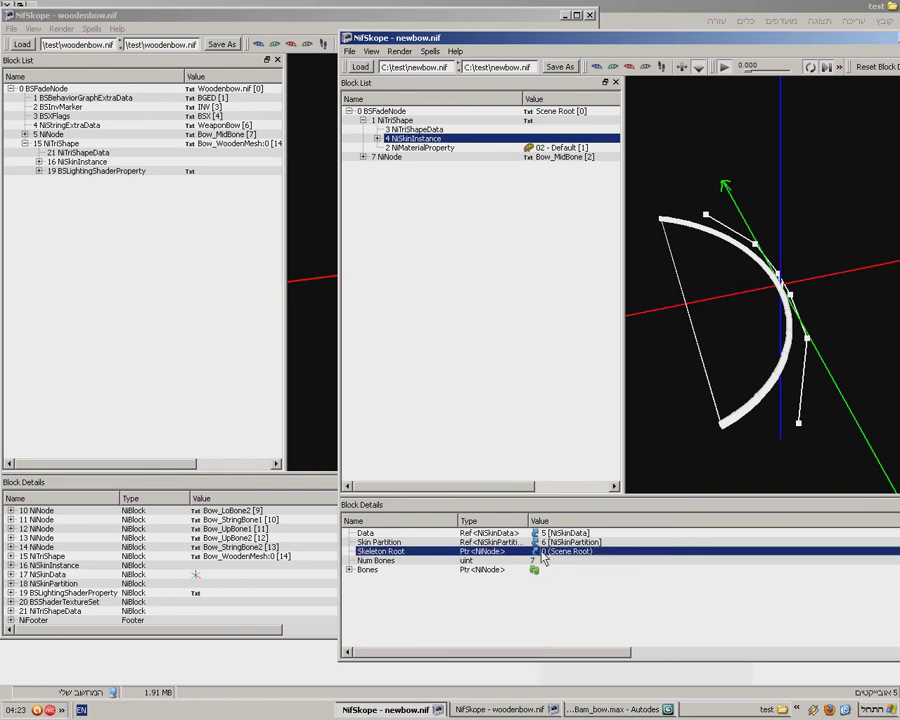
double_click(541, 553)
key("Return")
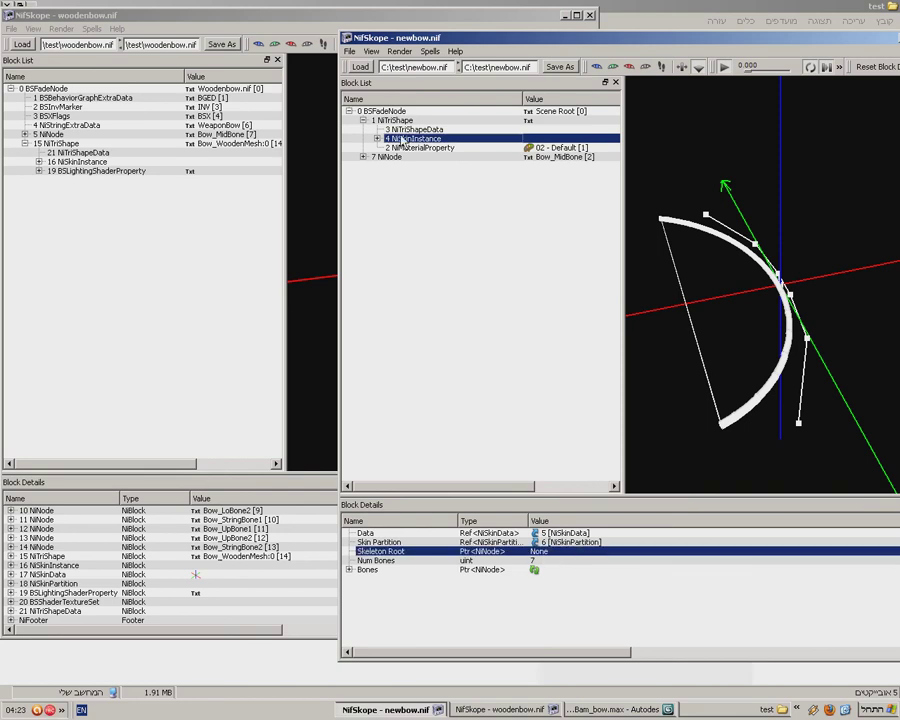
Paste newbow.nif's NiSkinInstance branch into woodenbow.nif and set its Skeleton Root to block 0, Woodenbow.nif
left_click(73, 90)
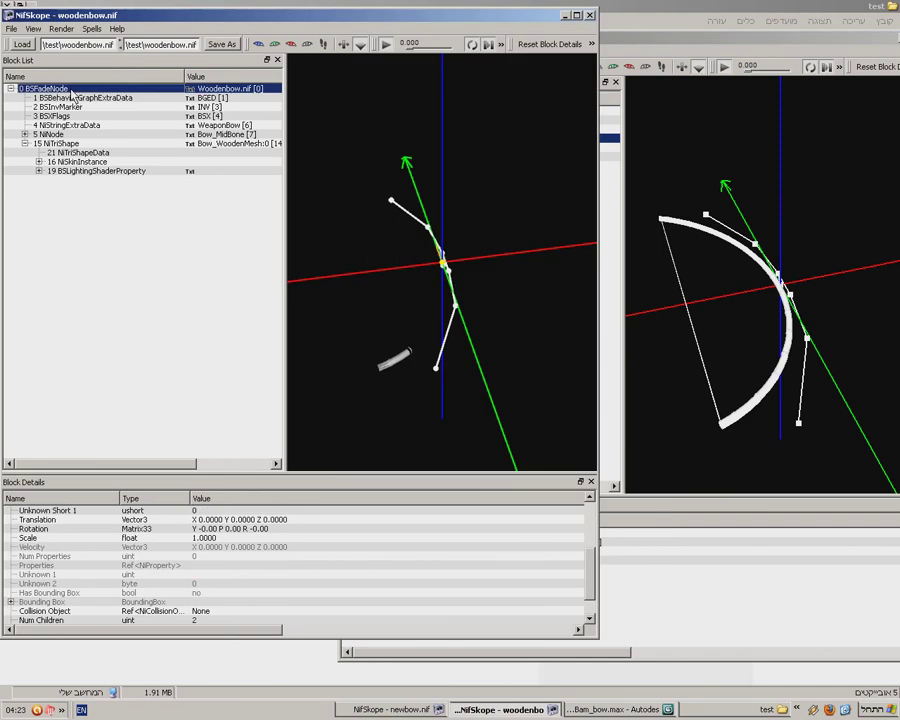
key("ctrl+v")
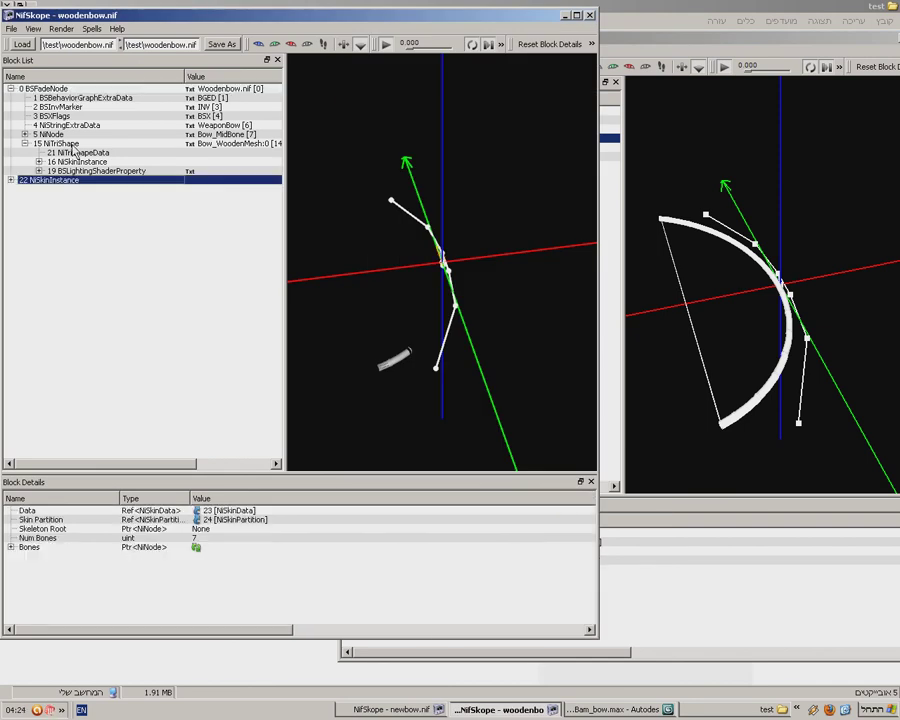
double_click(200, 529)
key("Return")
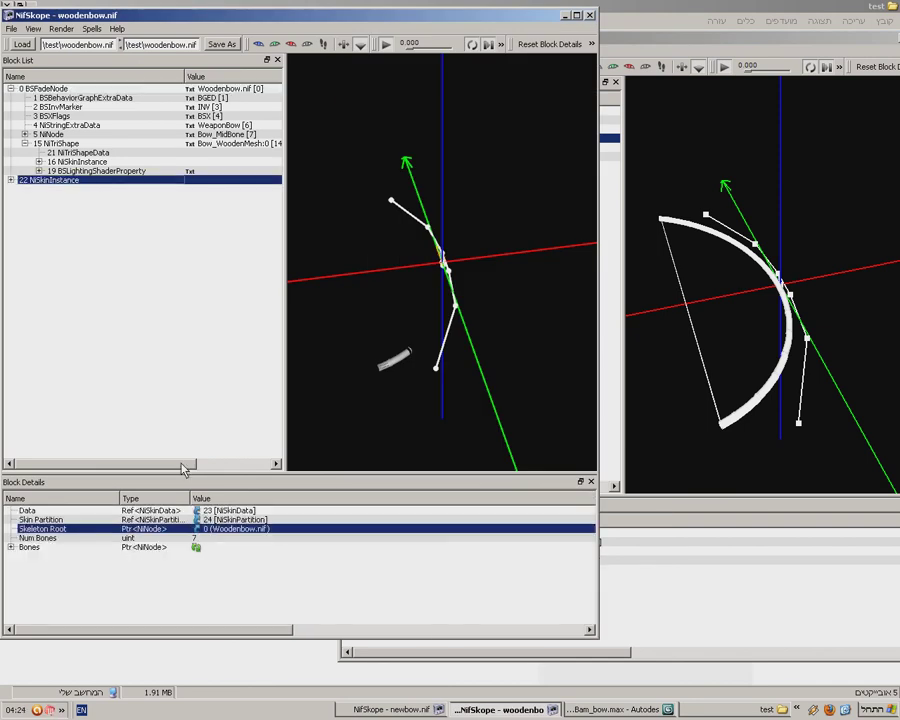
Set the Skin Instance reference of woodenbow.nif's NiTriShape to block 22 and remove the detached original NiSkinInstance branch, block 16
left_click(62, 143)
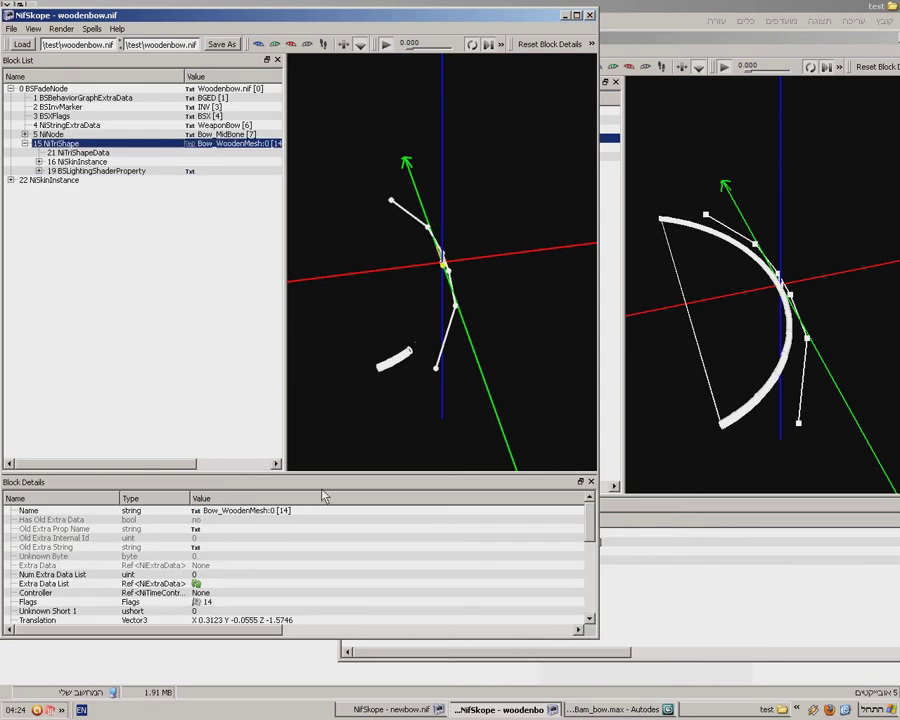
scroll(594, 542, "down", 6)
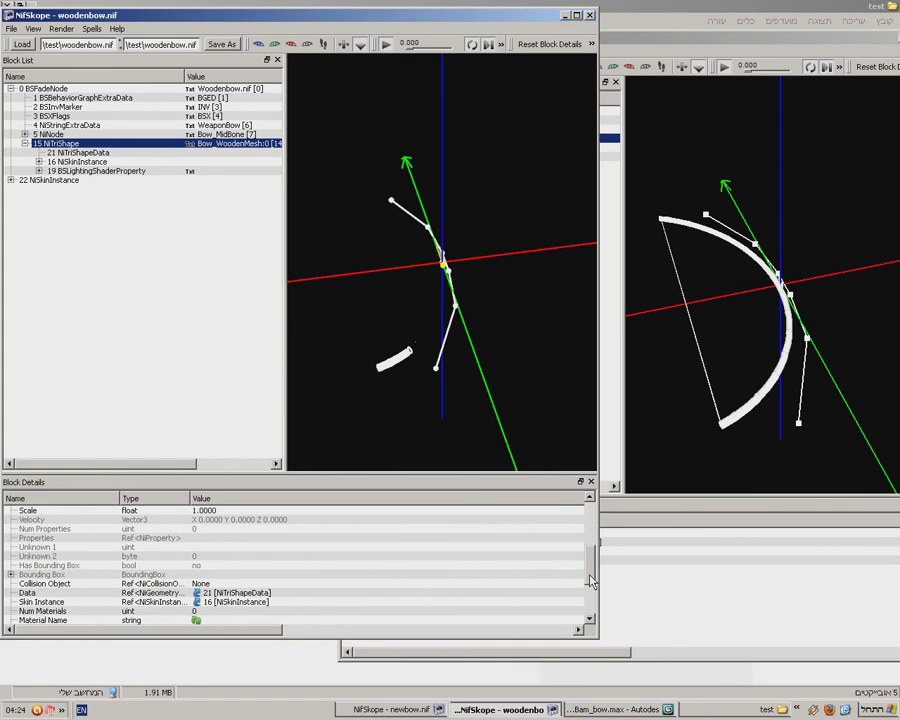
left_click(216, 584)
left_click(216, 586)
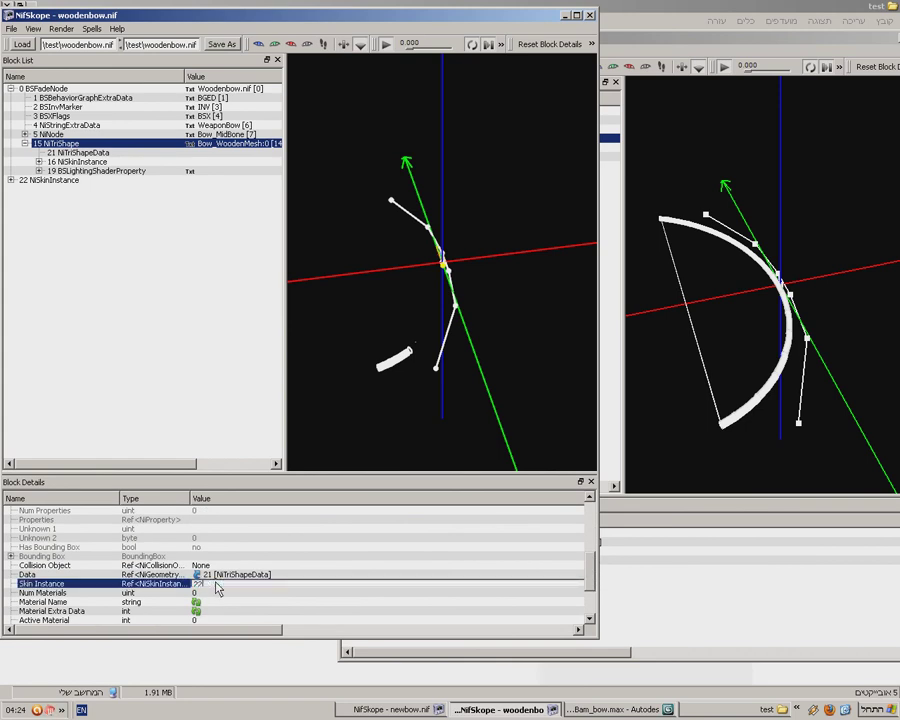
type("22")
key("Return")
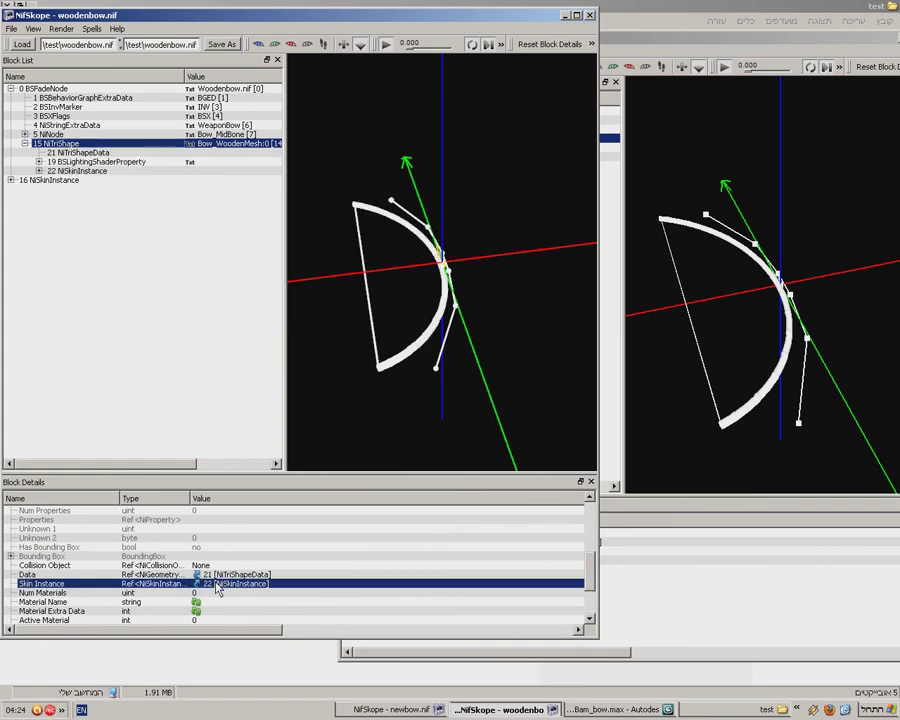
left_click(45, 180)
key("ctrl+Delete")
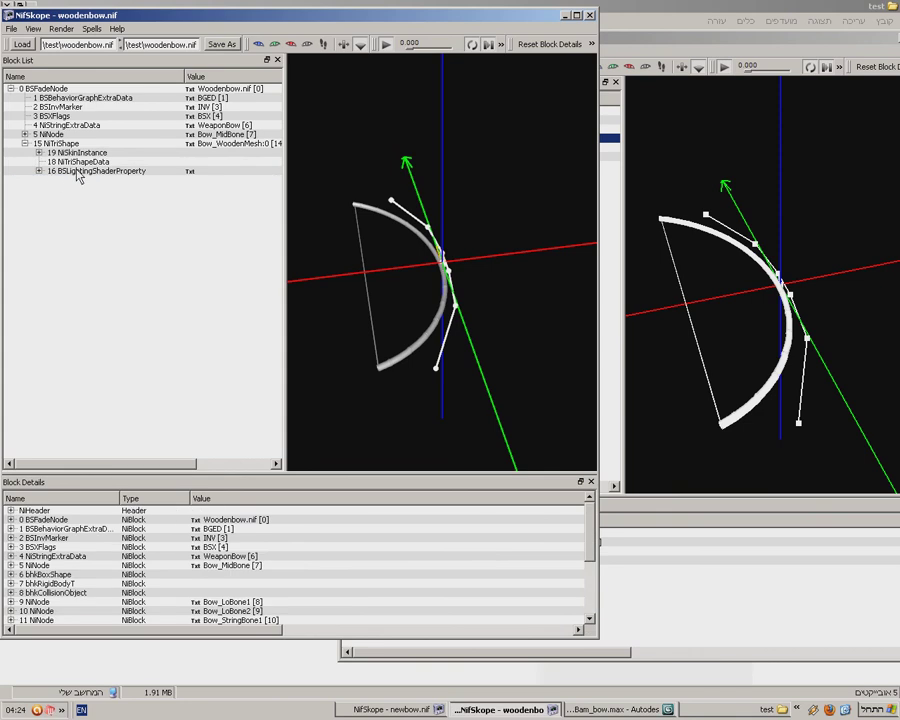
left_click(73, 172)
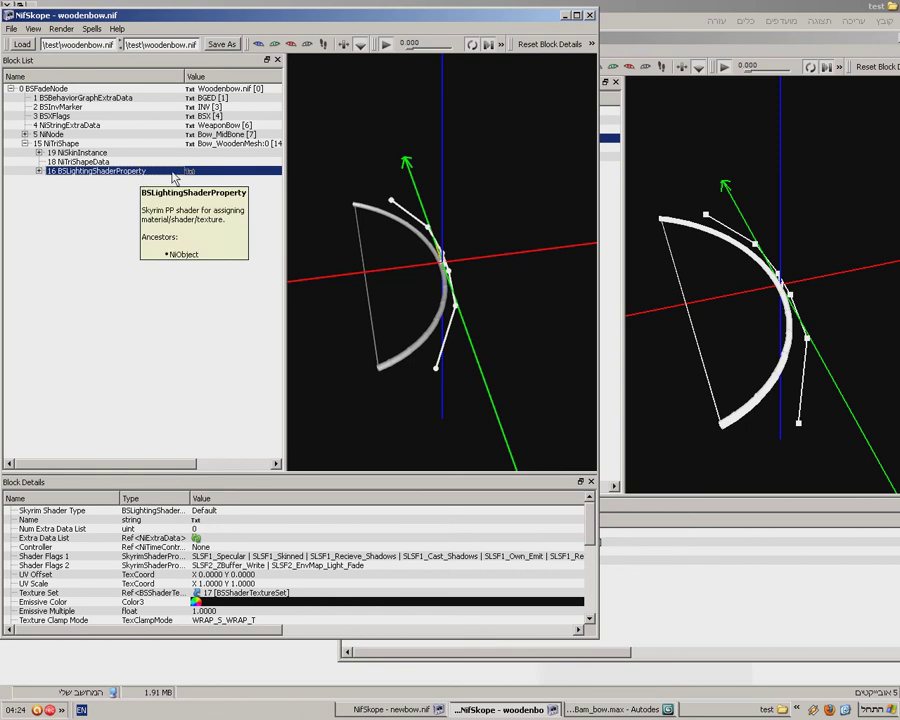
key("alt+Tab")
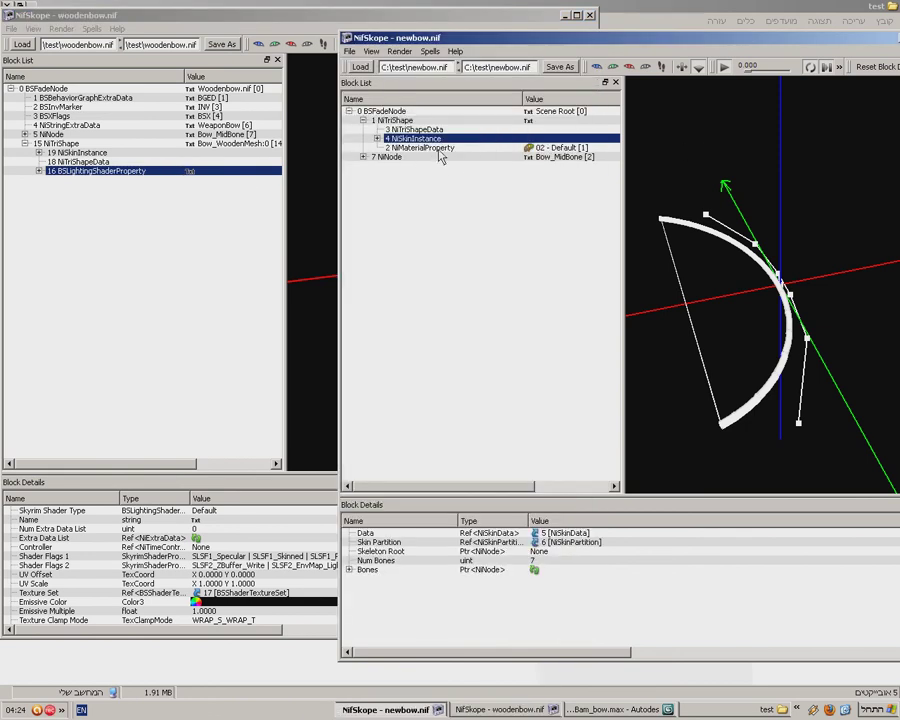
left_click(152, 220)
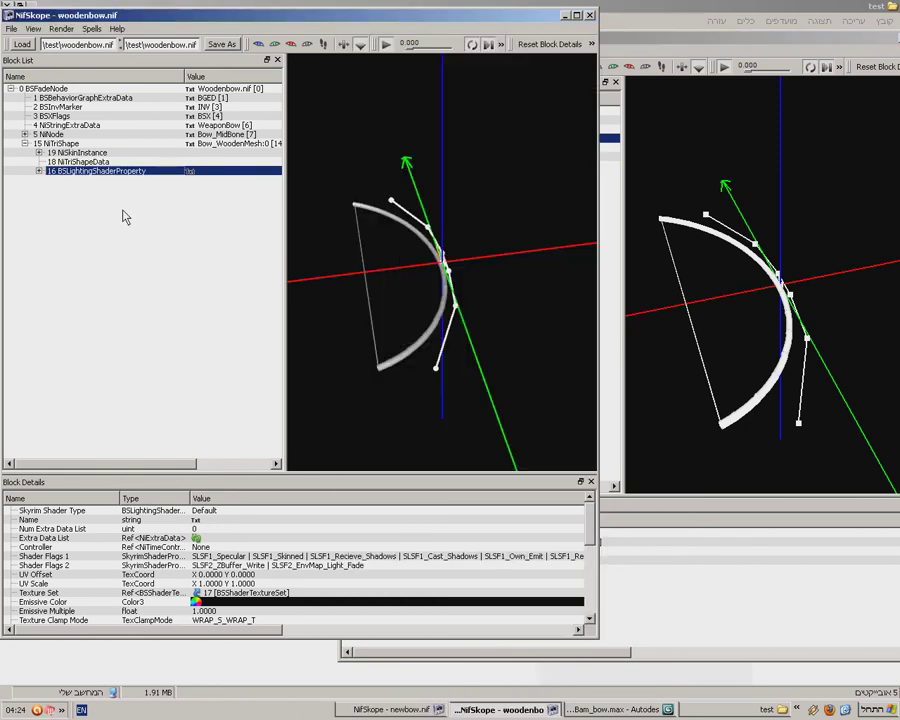
Save the edited woodenbow.nif as a new file named realnewbow.nif in the test folder
left_click(12, 29)
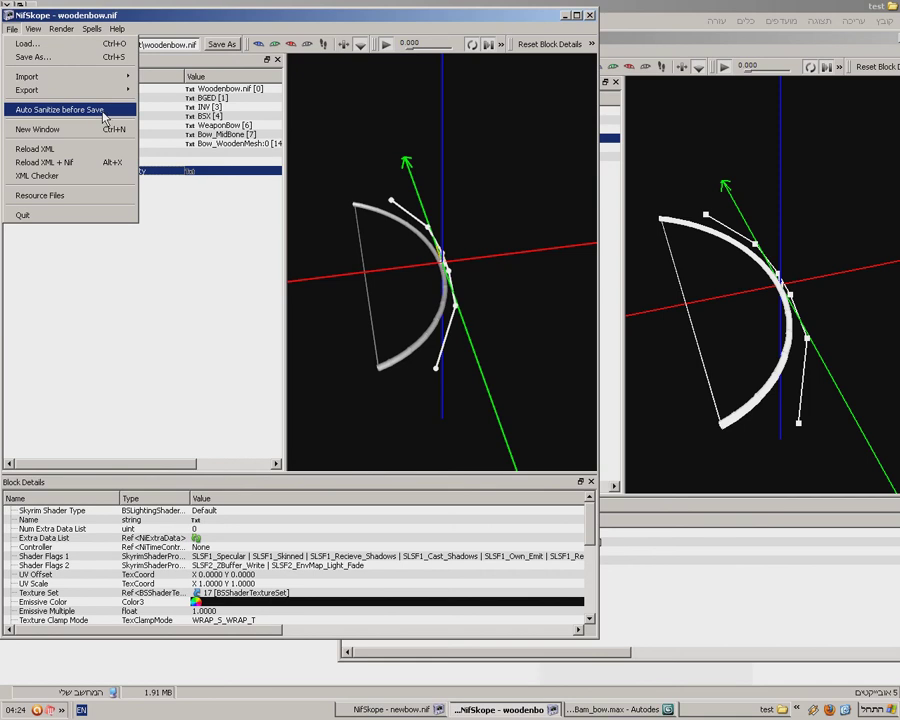
left_click(37, 58)
double_click(170, 270)
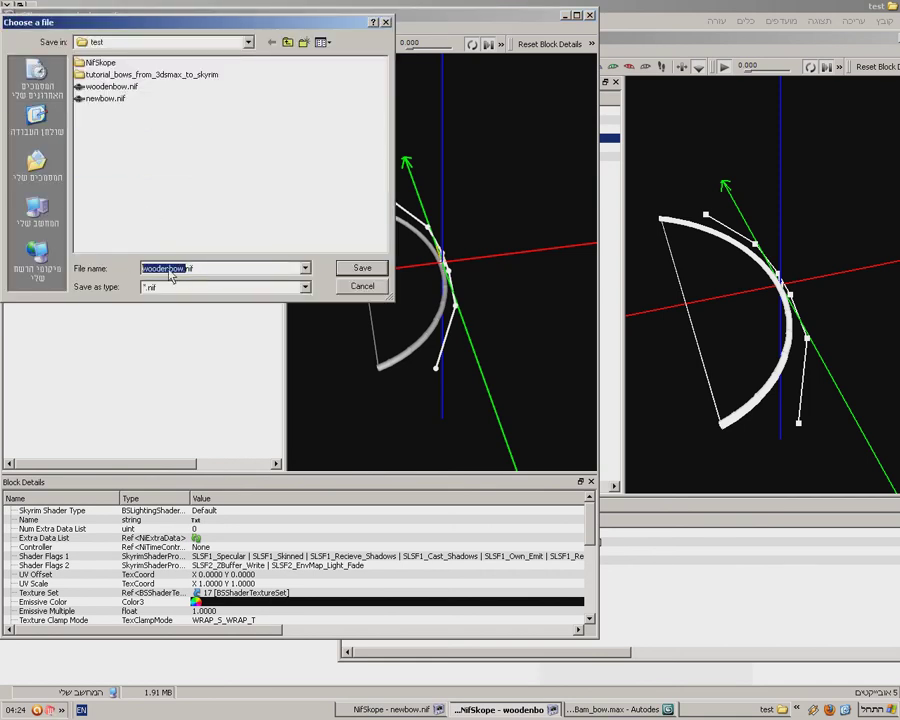
type("real")
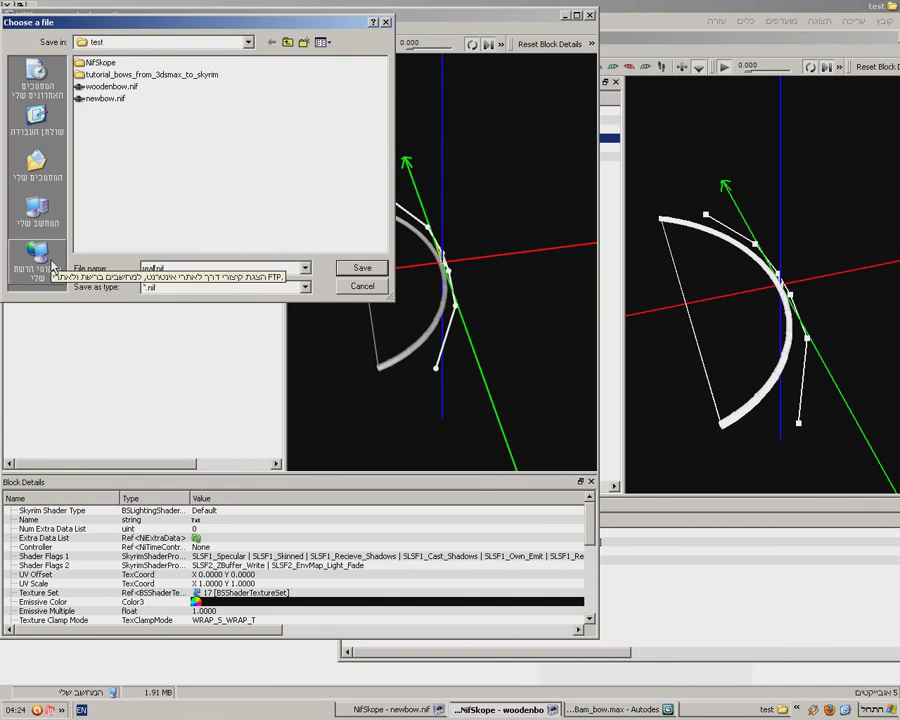
type("newbow")
key("Return")
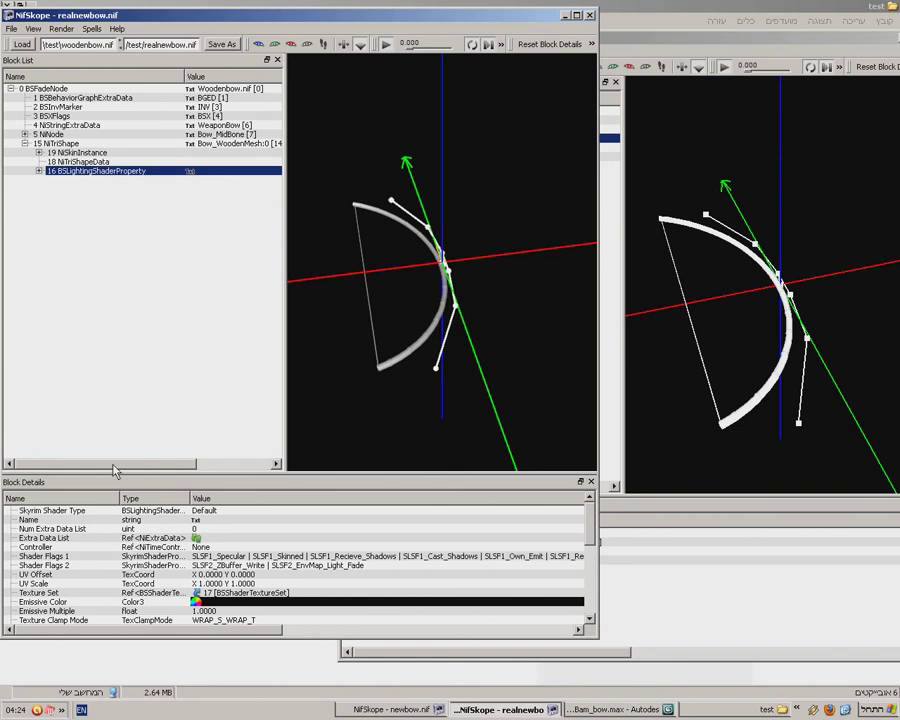
right_click(52, 710)
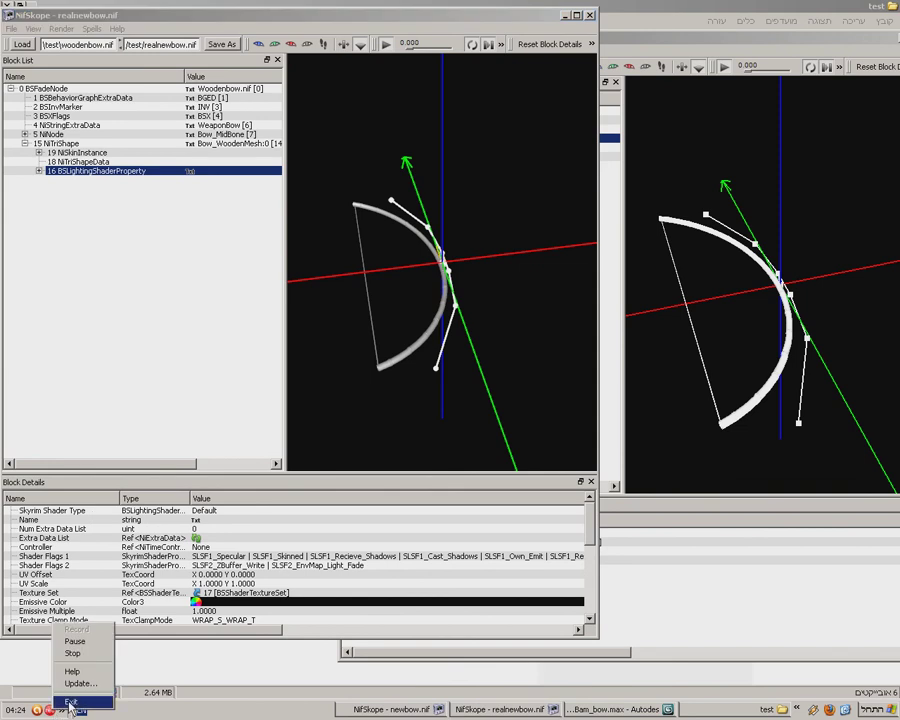